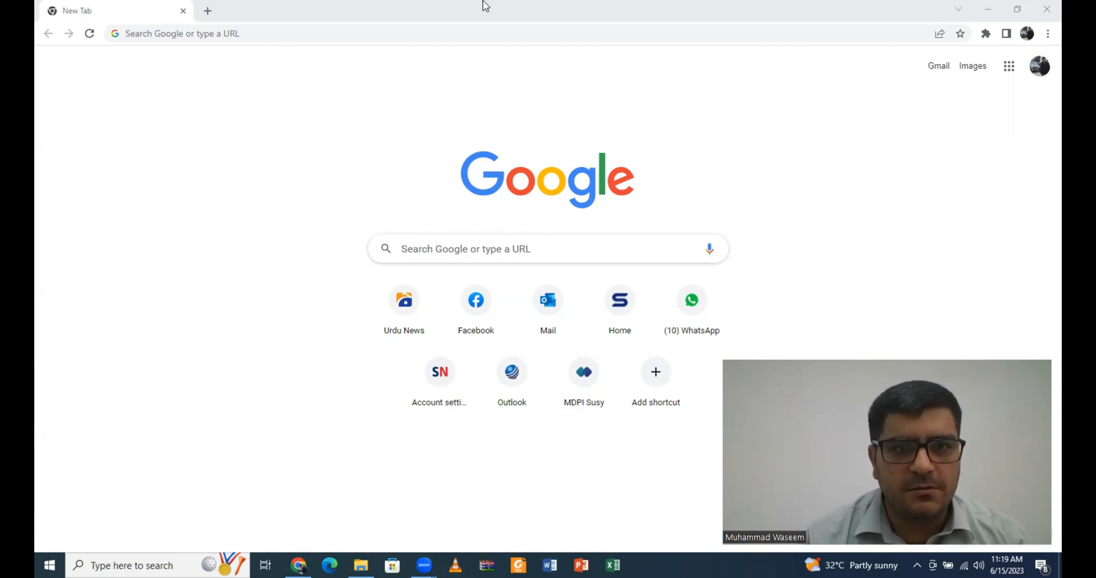
Step: Go to turnitin.com and open its login page
{"action": "left_click", "coordinate": [473, 29]}
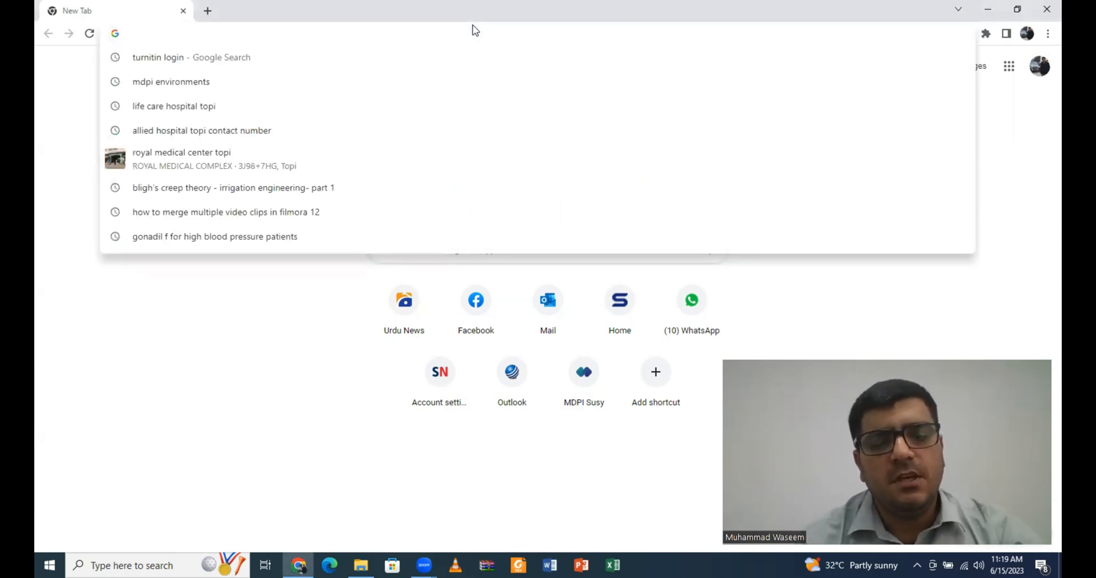
{"action": "type", "text": "turnitin.com"}
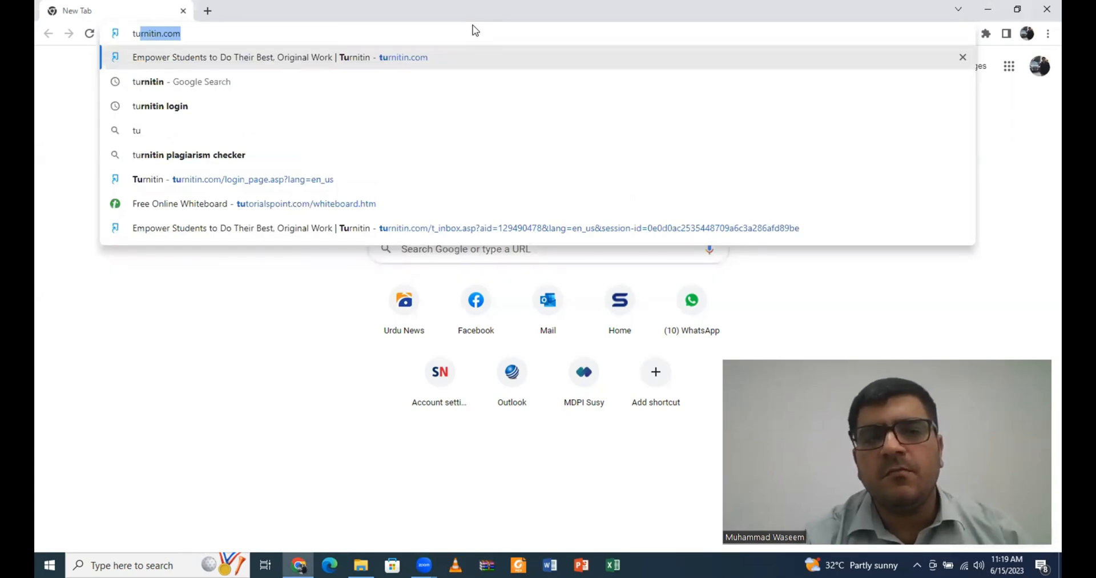
{"action": "key", "text": "Return"}
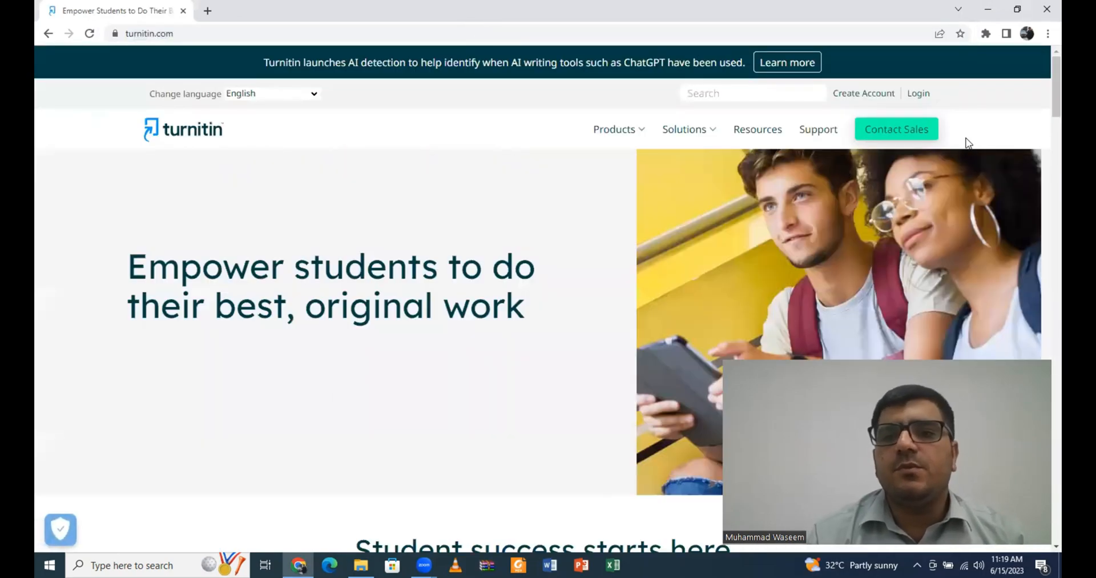
{"action": "left_click", "coordinate": [917, 95]}
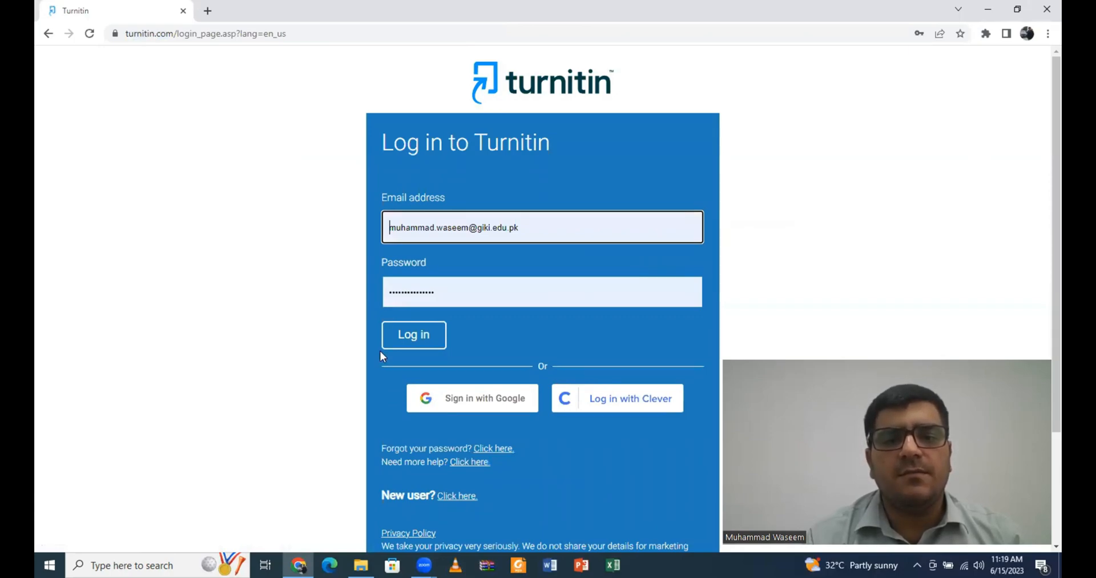
Step: Log in to the instructor homepage and begin adding a class
{"action": "left_click", "coordinate": [413, 342]}
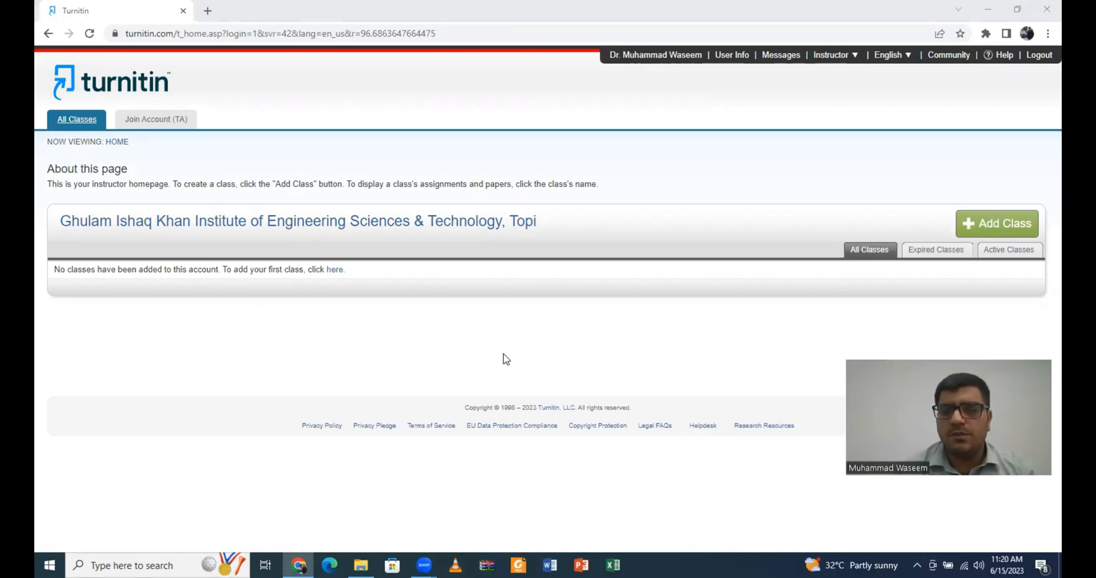
{"action": "left_click", "coordinate": [1010, 224]}
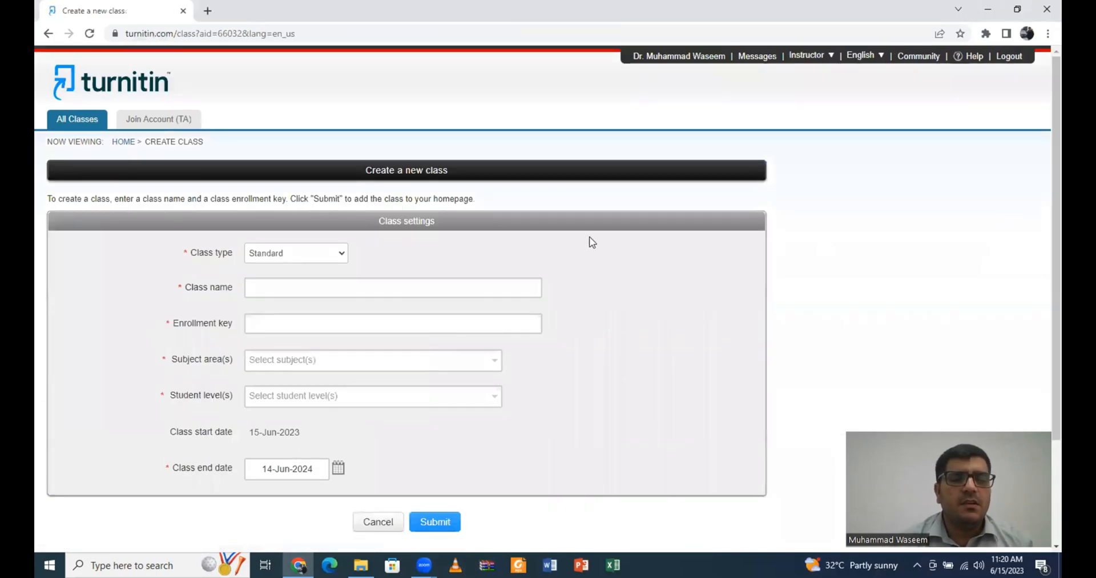
Step: Keep the Standard class type and name the class 'Fluid Mechanics'
{"action": "left_click", "coordinate": [327, 254]}
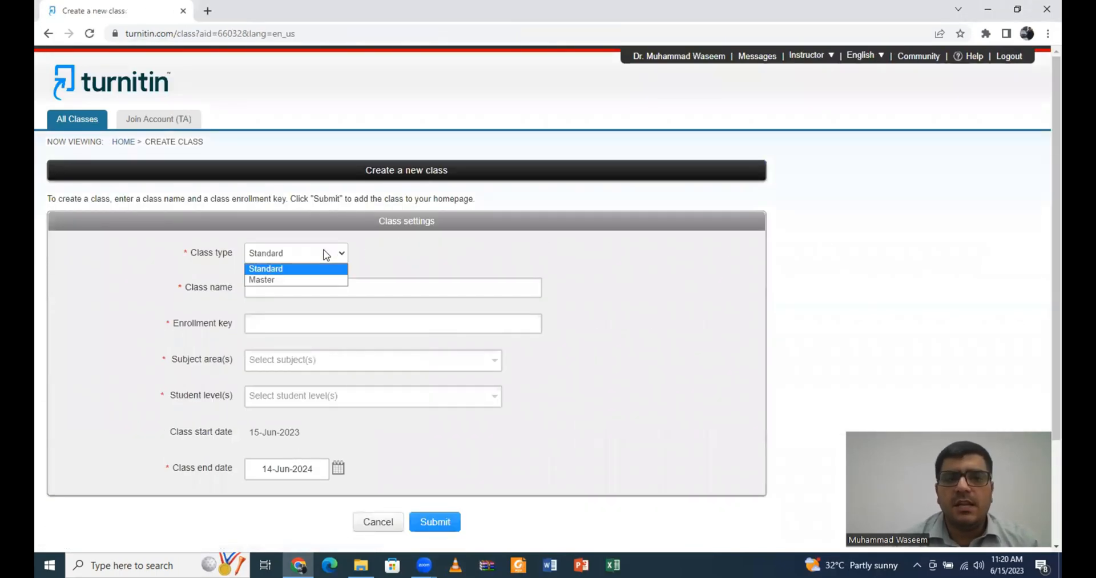
{"action": "left_click", "coordinate": [322, 268]}
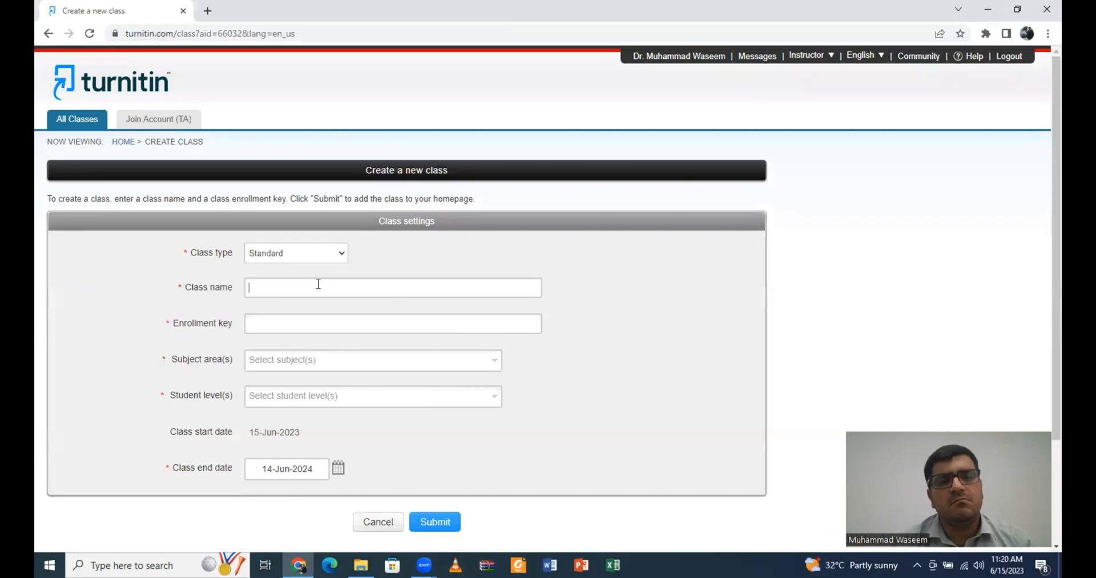
{"action": "left_click", "coordinate": [320, 286]}
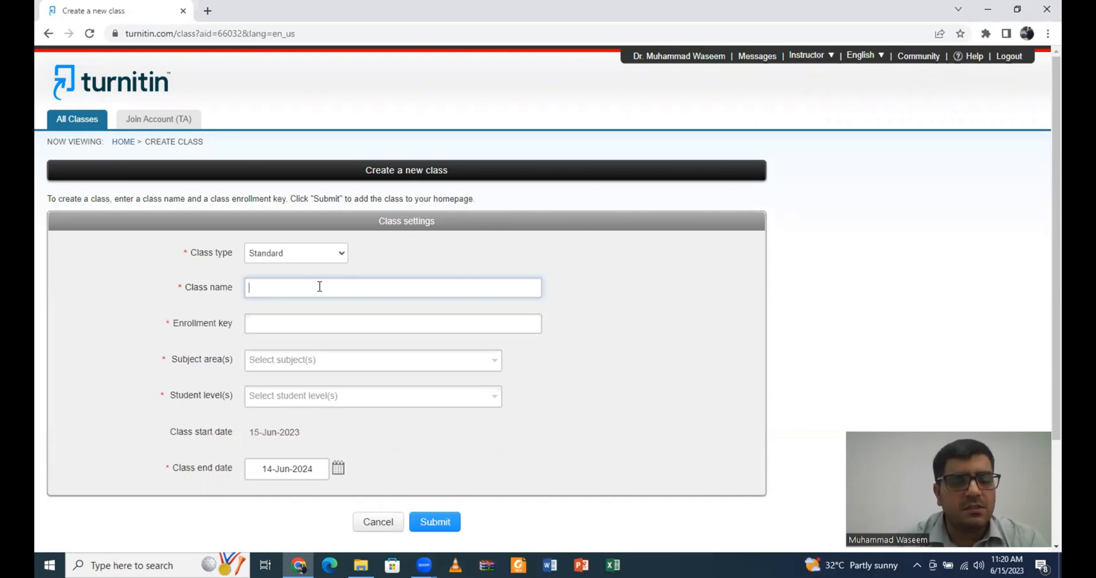
{"action": "type", "text": "F"}
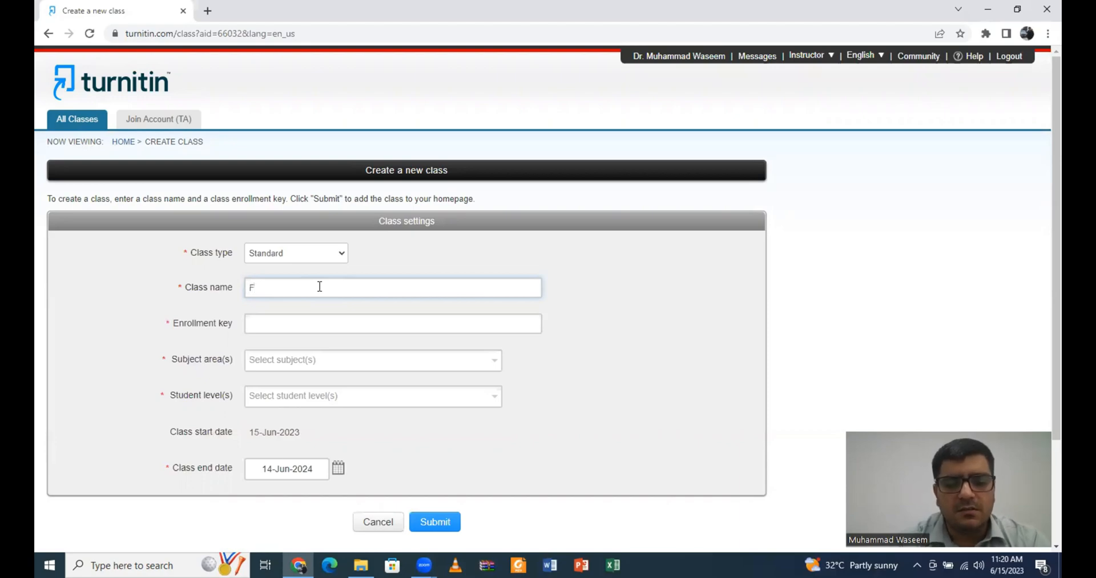
{"action": "type", "text": "luid Mechani"}
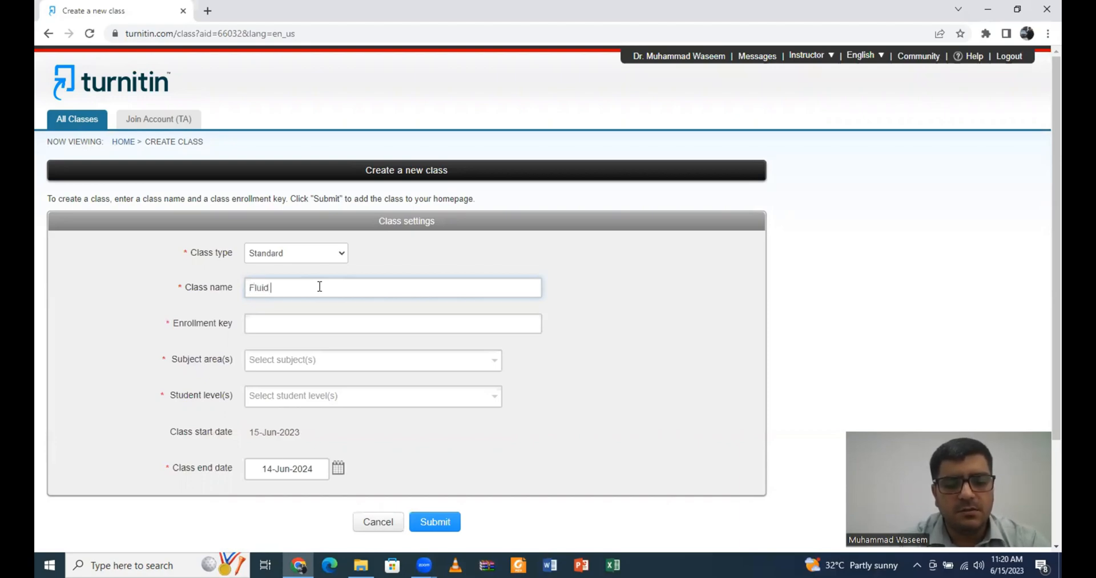
{"action": "type", "text": "cs"}
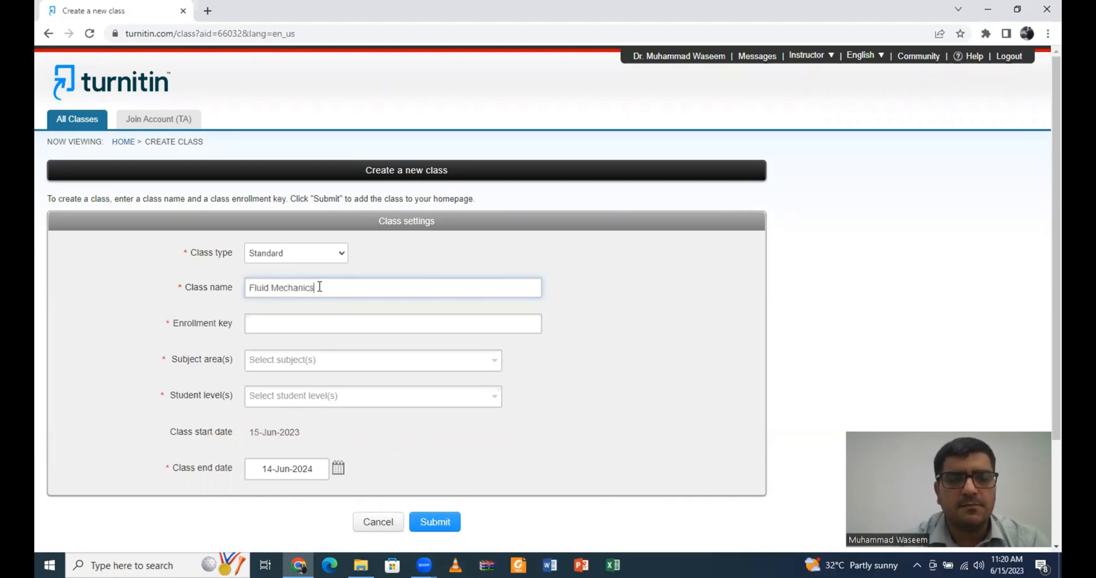
Step: Enter an enrollment key and choose Engineering subject and Graduate student level
{"action": "left_click", "coordinate": [319, 321]}
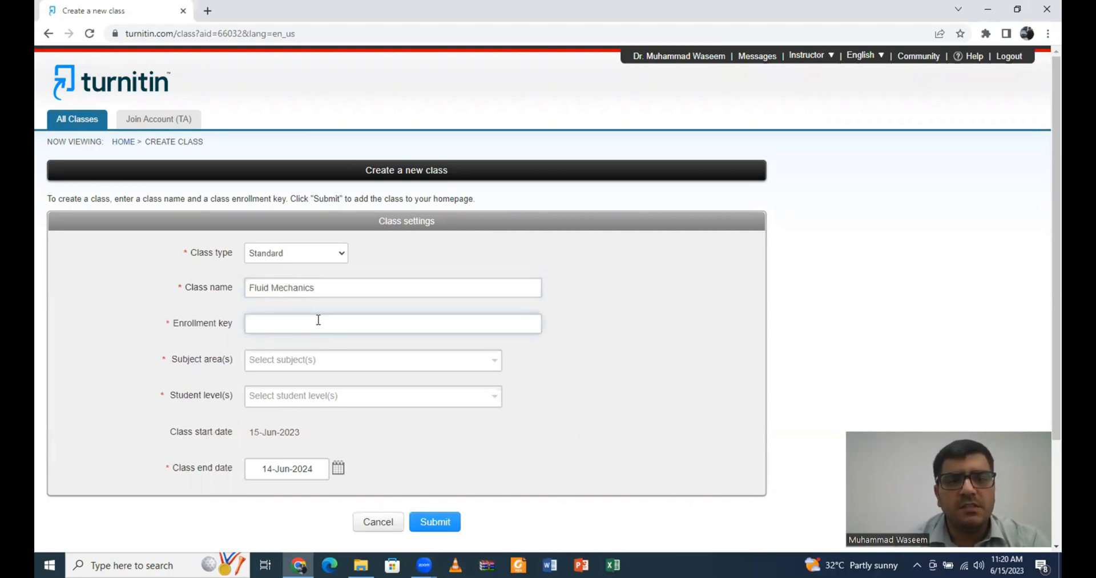
{"action": "type", "text": "0000"}
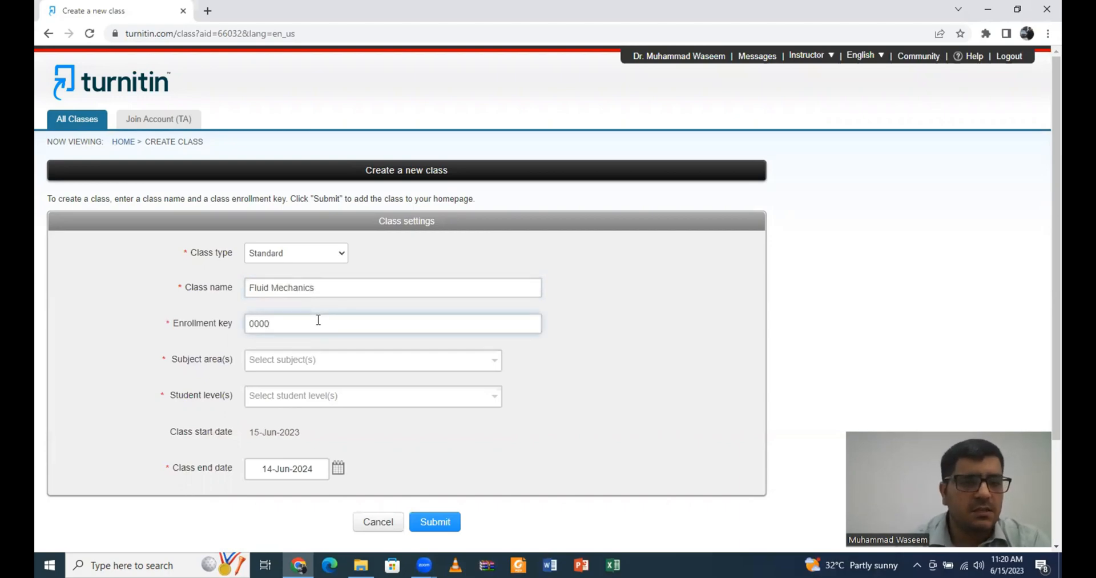
{"action": "left_click", "coordinate": [328, 359]}
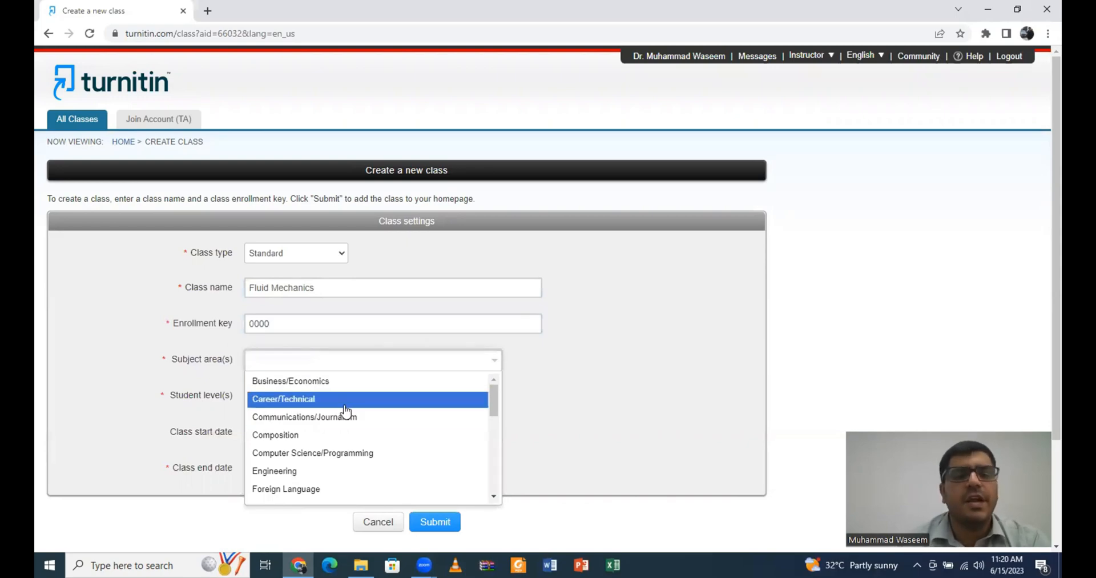
{"action": "left_click", "coordinate": [330, 471]}
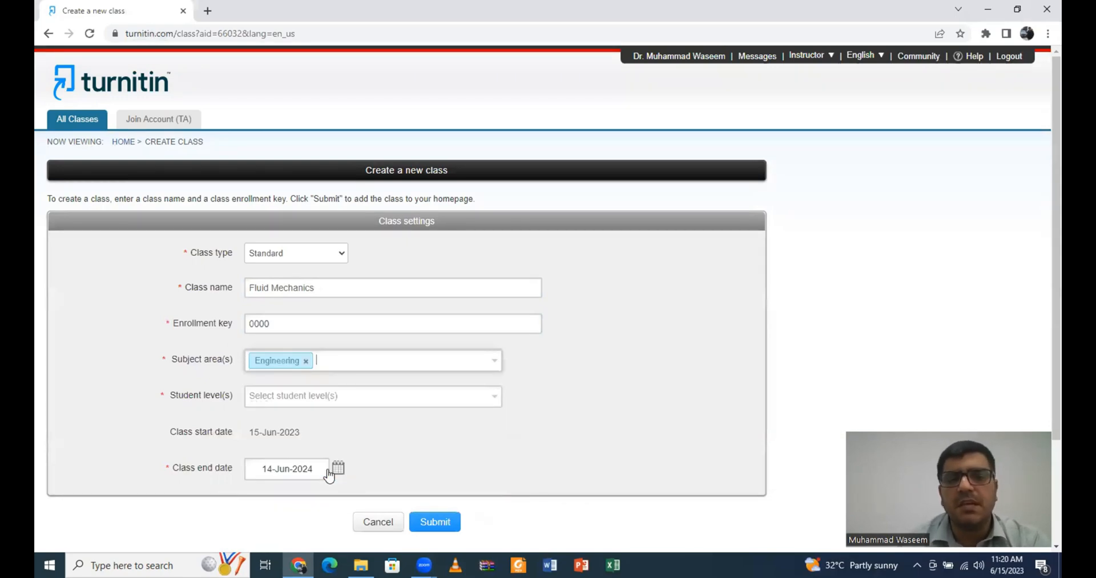
{"action": "left_click", "coordinate": [319, 396]}
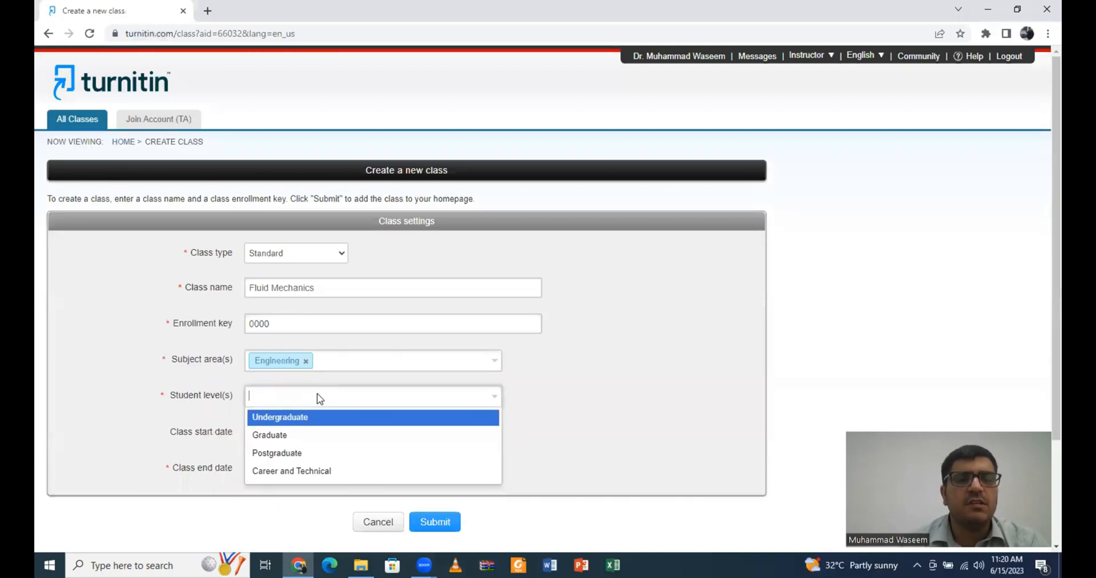
{"action": "left_click", "coordinate": [315, 441]}
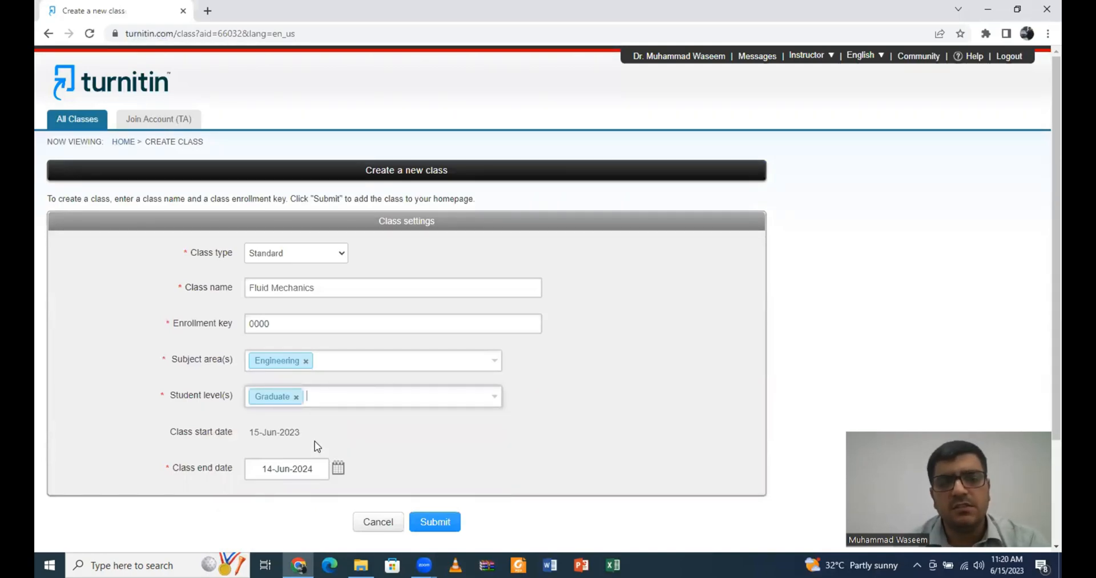
{"action": "left_click", "coordinate": [338, 467]}
Step: Set the class end date to 30-Aug-2024 and submit the new class
{"action": "scroll", "coordinate": [454, 399], "scroll_direction": "down", "scroll_amount": 2}
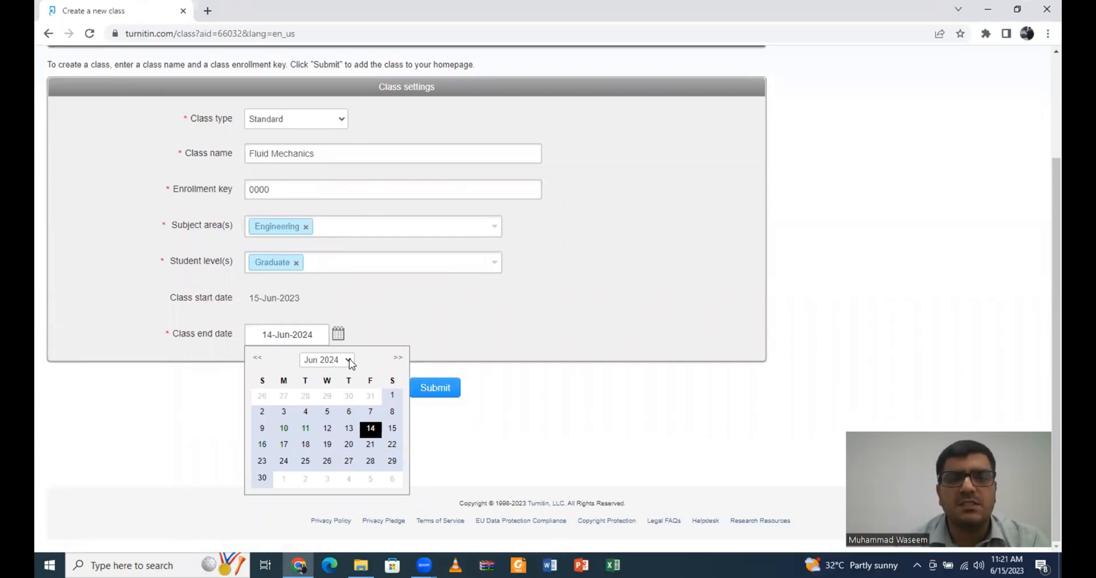
{"action": "left_click", "coordinate": [350, 361]}
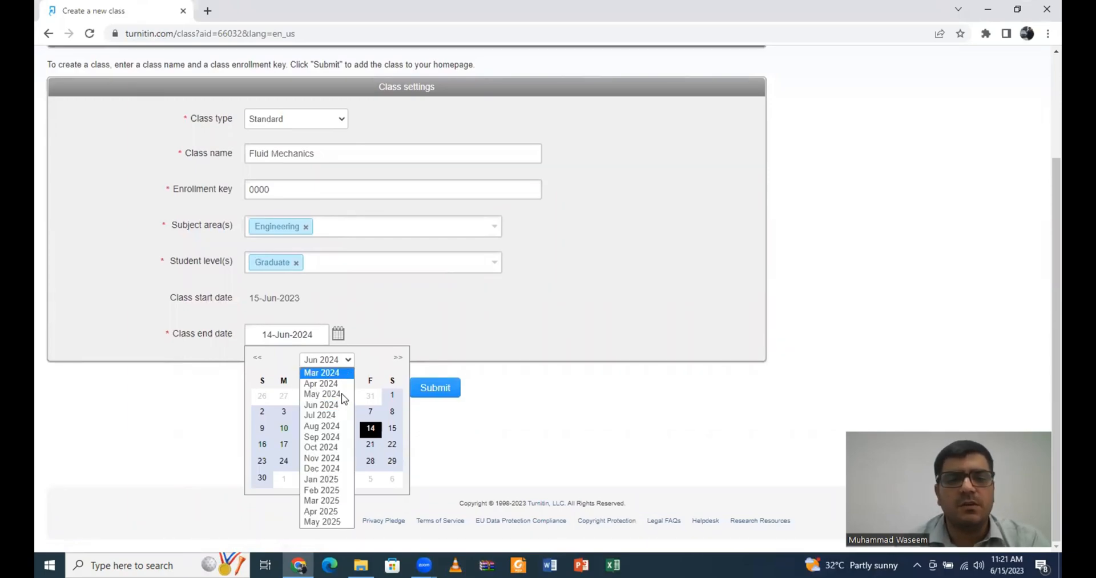
{"action": "left_click", "coordinate": [334, 426]}
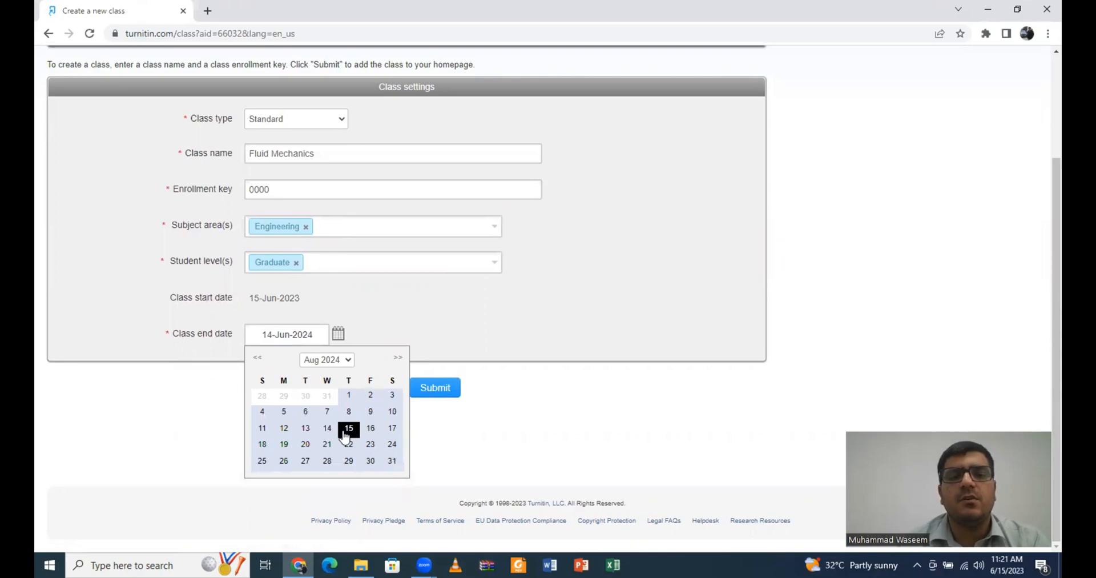
{"action": "left_click", "coordinate": [371, 462]}
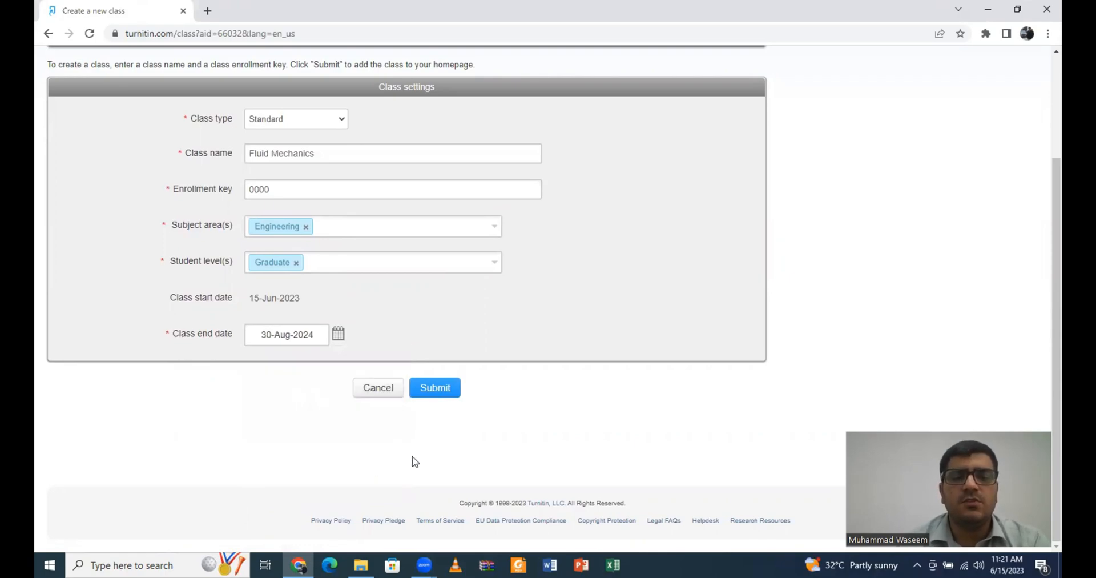
{"action": "left_click", "coordinate": [446, 394]}
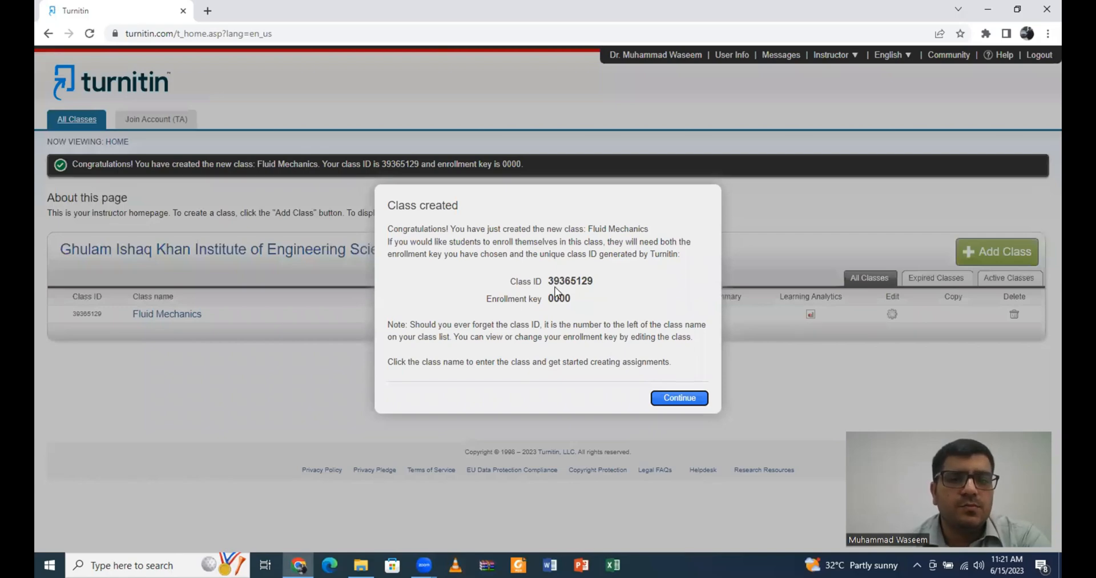
Step: Dismiss the class-created notice and open the Fluid Mechanics class
{"action": "left_click", "coordinate": [679, 398]}
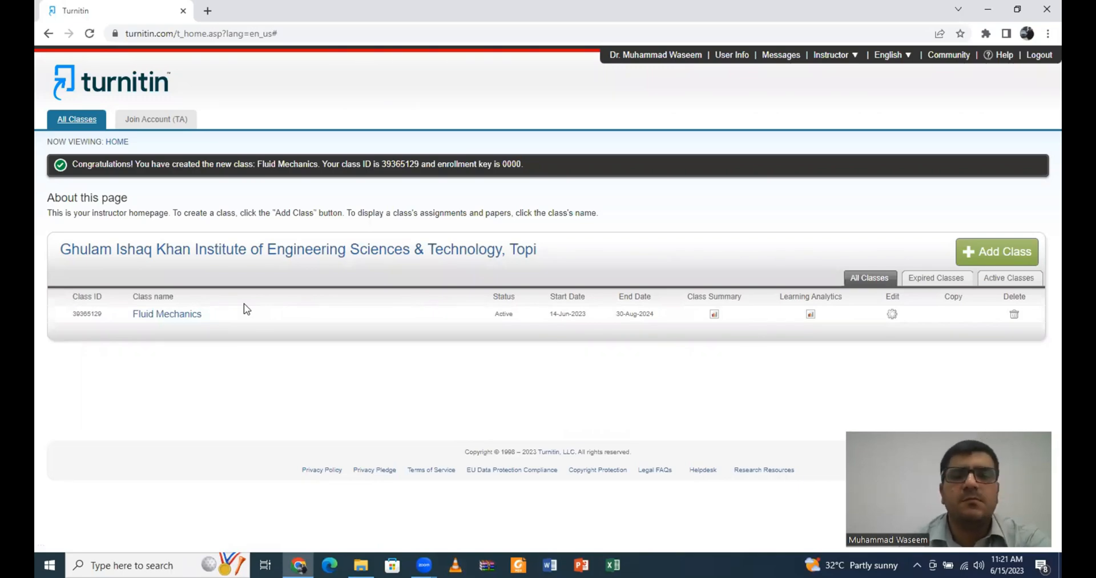
{"action": "left_click", "coordinate": [175, 317]}
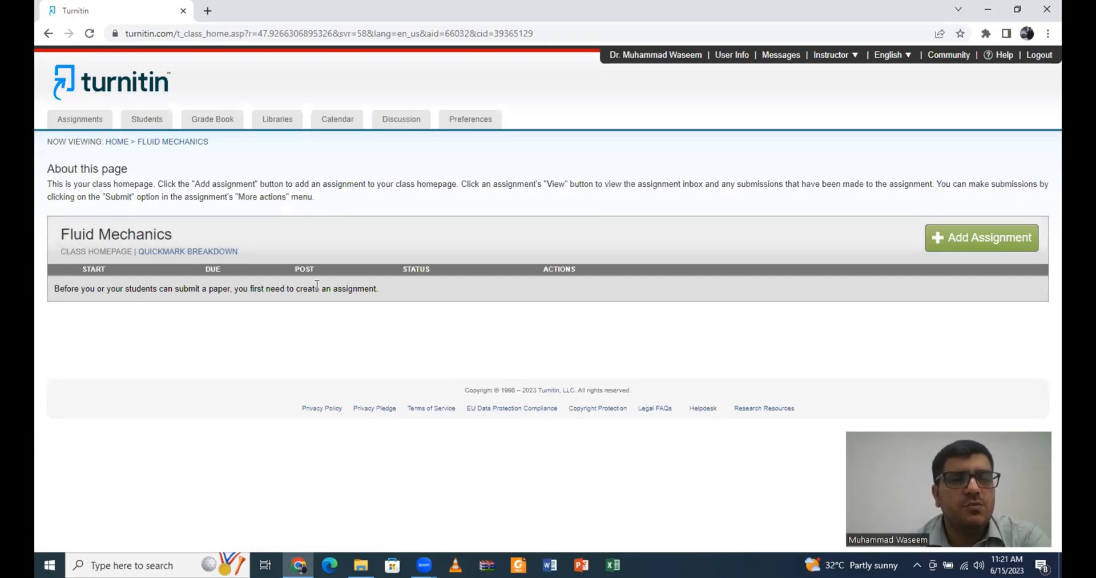
Step: Start a new assignment titled 'Assign 1'
{"action": "left_click", "coordinate": [1020, 239]}
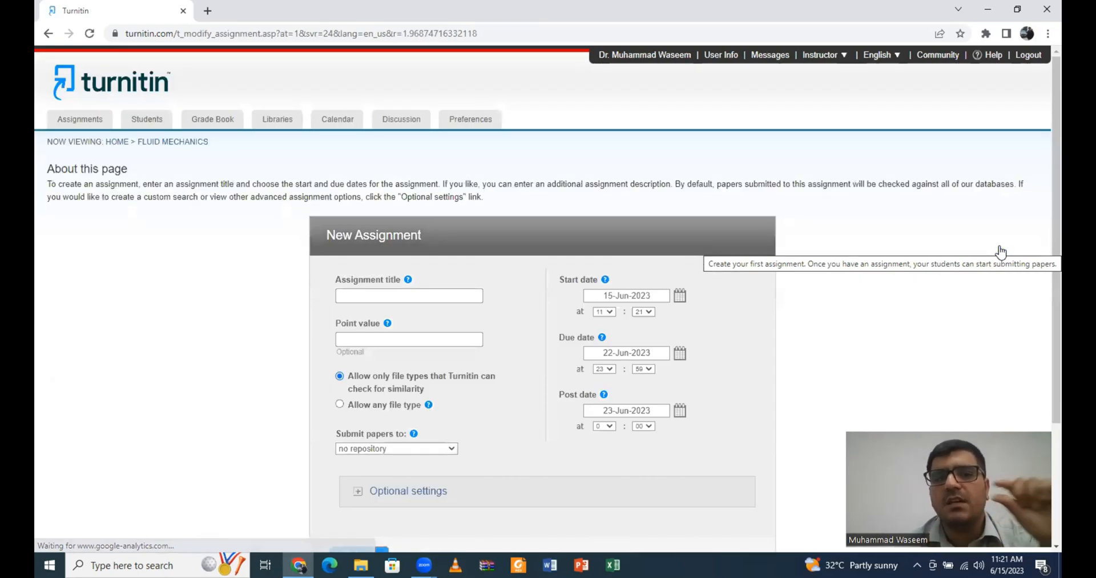
{"action": "left_click", "coordinate": [466, 295]}
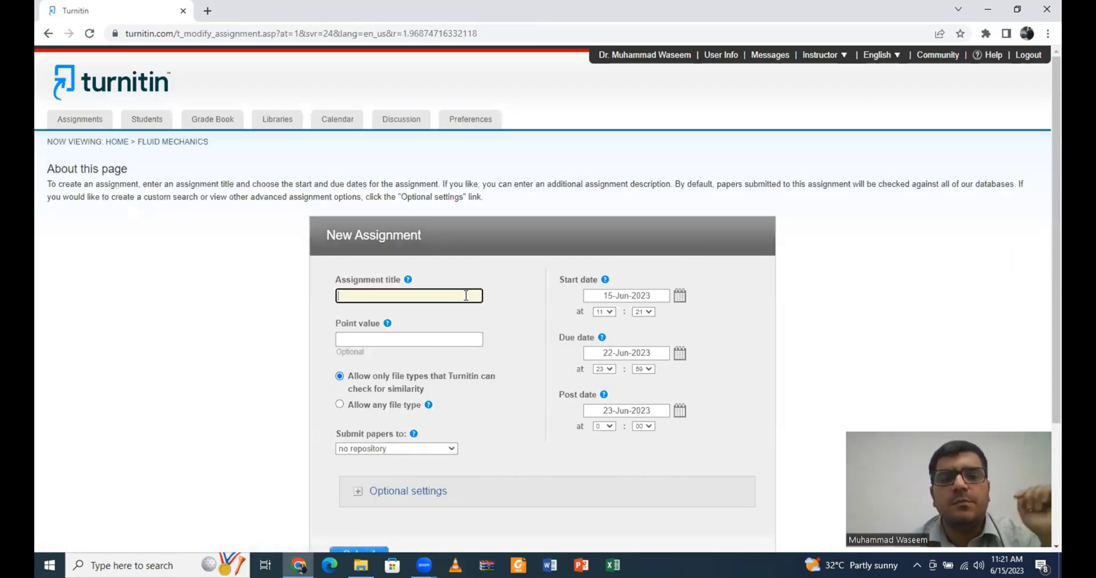
{"action": "type", "text": "A"}
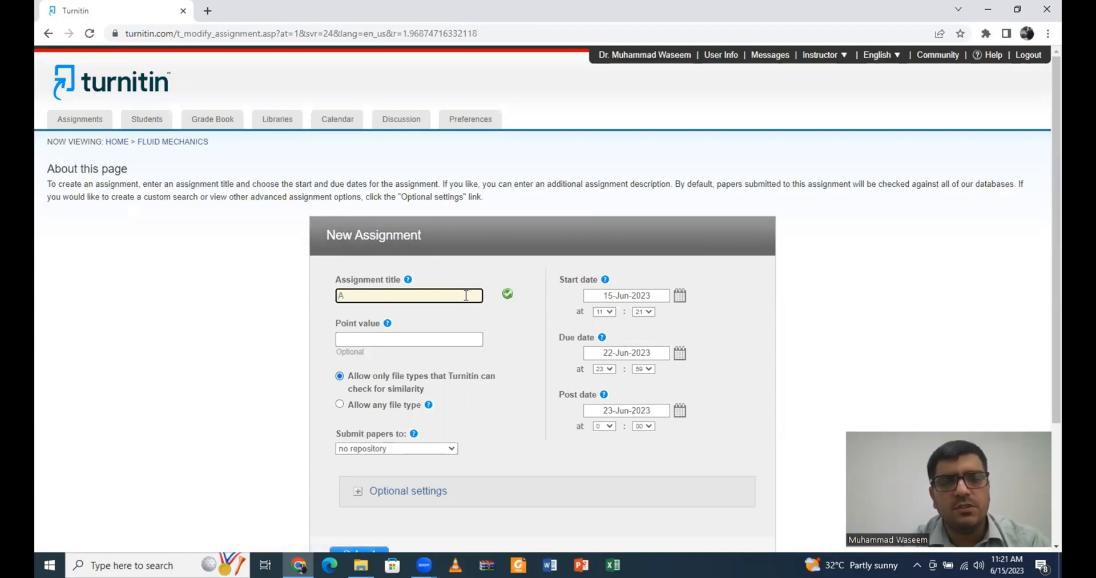
{"action": "type", "text": "ssi"}
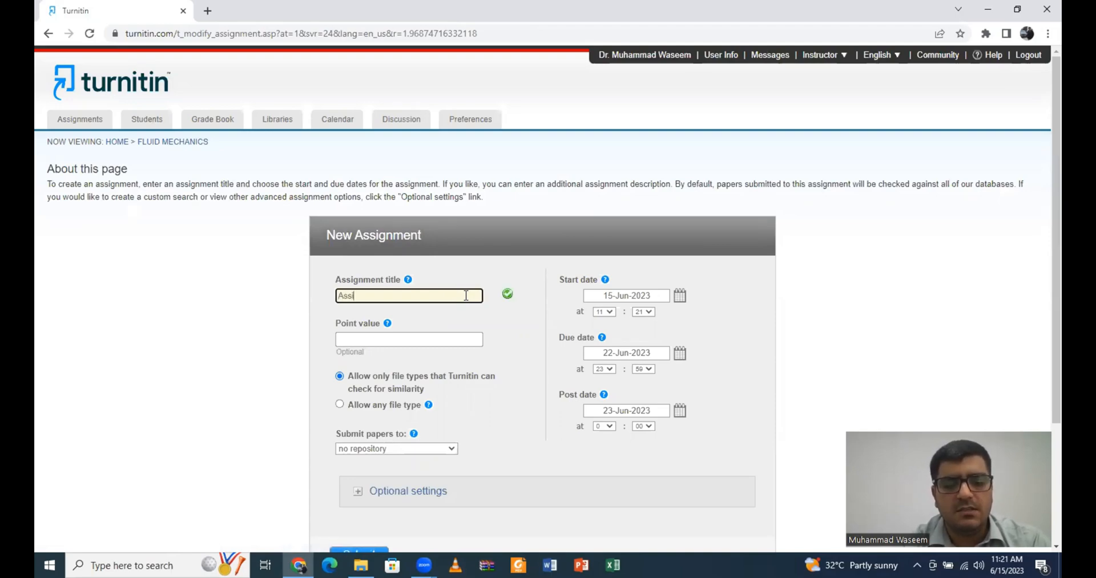
{"action": "type", "text": "gn 1"}
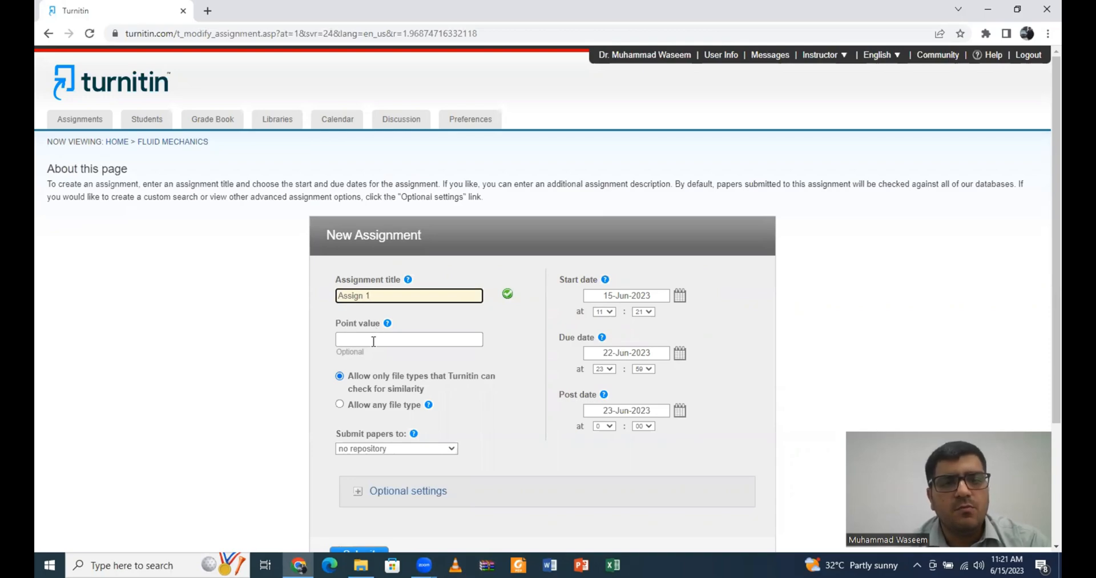
{"action": "scroll", "coordinate": [373, 340], "scroll_direction": "down", "scroll_amount": 2}
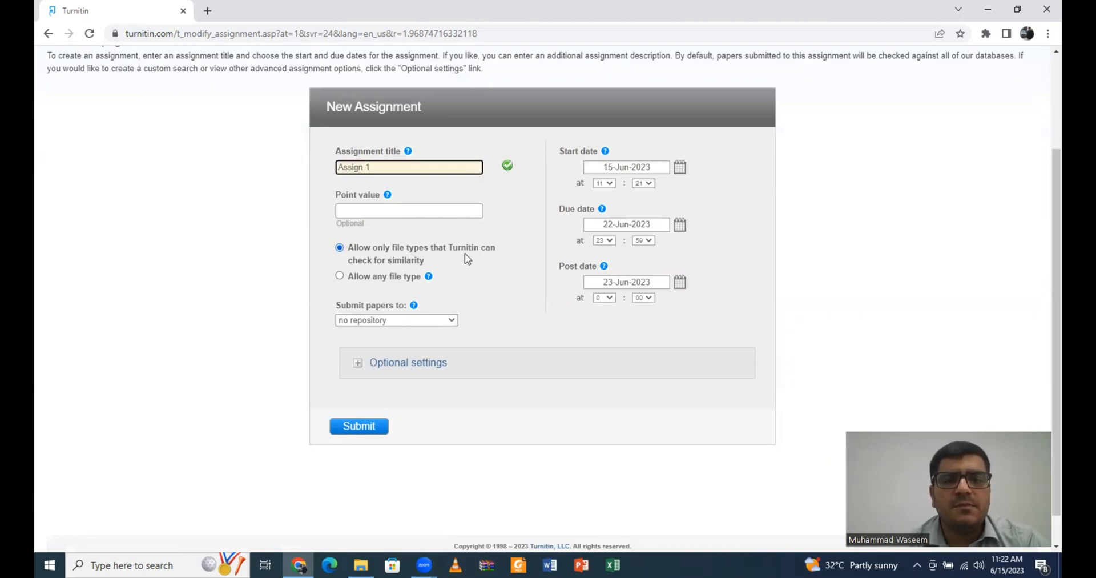
Step: Allow any file type and store submitted papers in no repository
{"action": "left_click", "coordinate": [385, 277]}
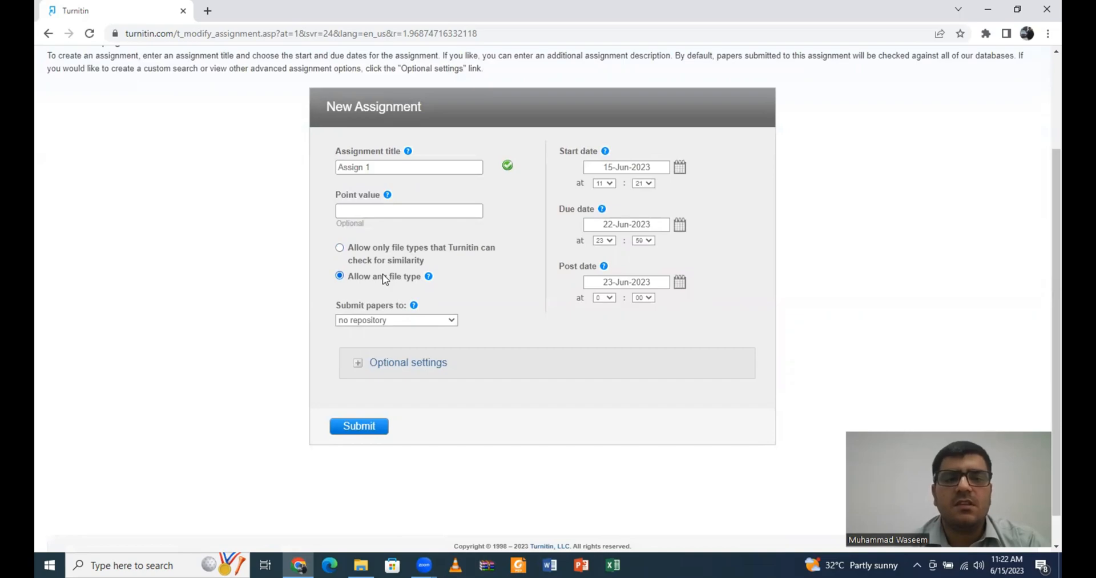
{"action": "left_click", "coordinate": [433, 323]}
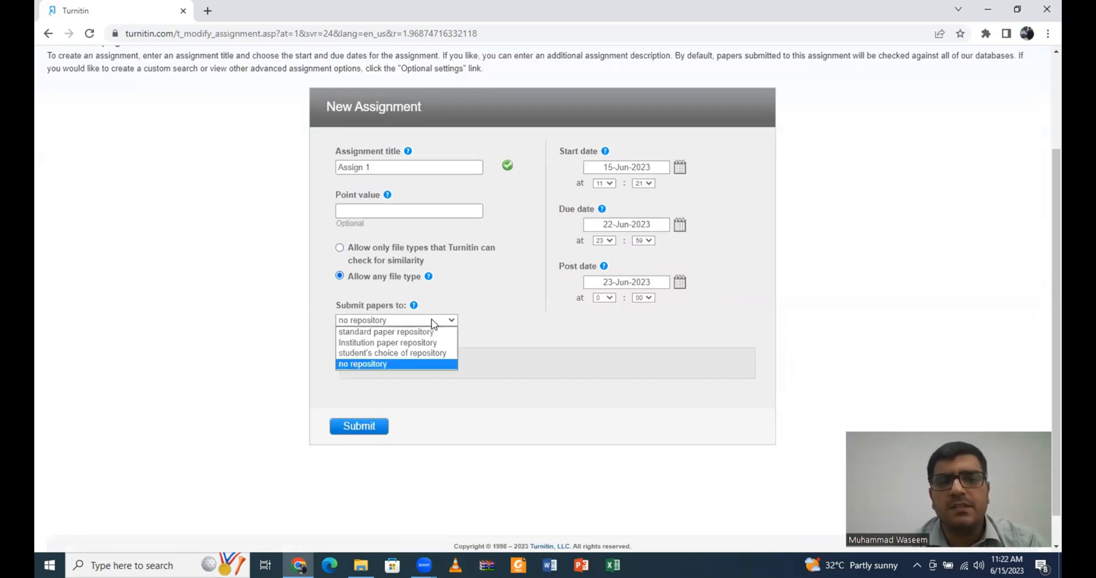
{"action": "left_click", "coordinate": [432, 323]}
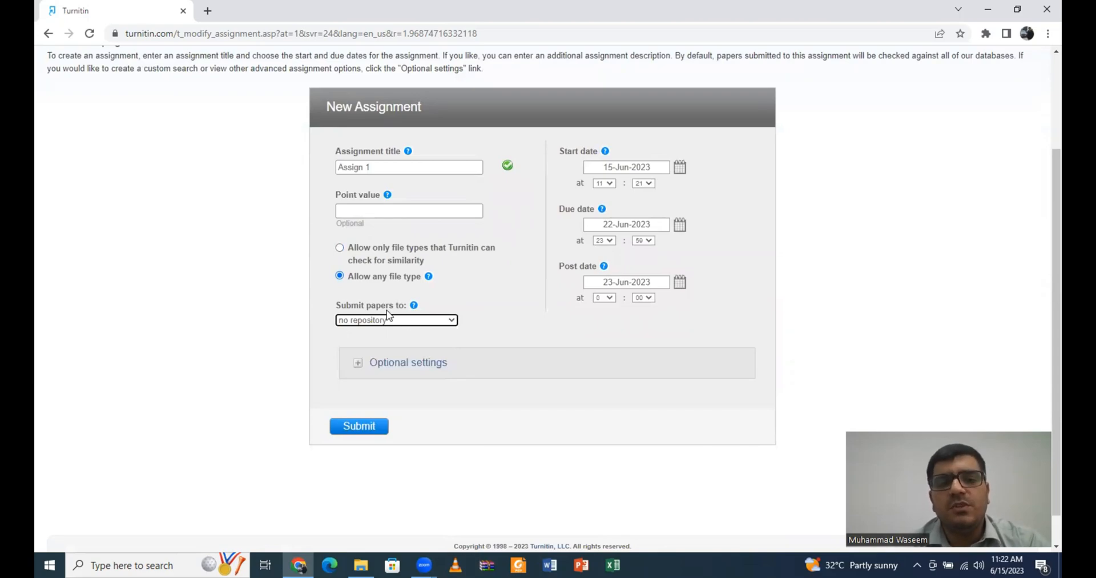
{"action": "left_click", "coordinate": [362, 323]}
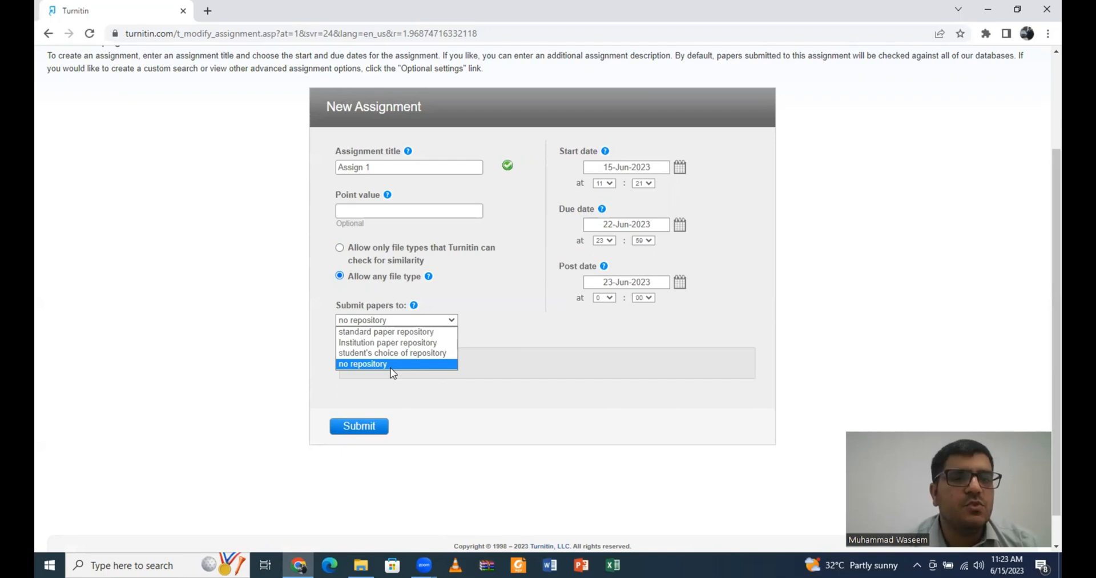
Step: Confirm no repository, review the optional settings, and submit Assign 1
{"action": "left_click", "coordinate": [390, 367]}
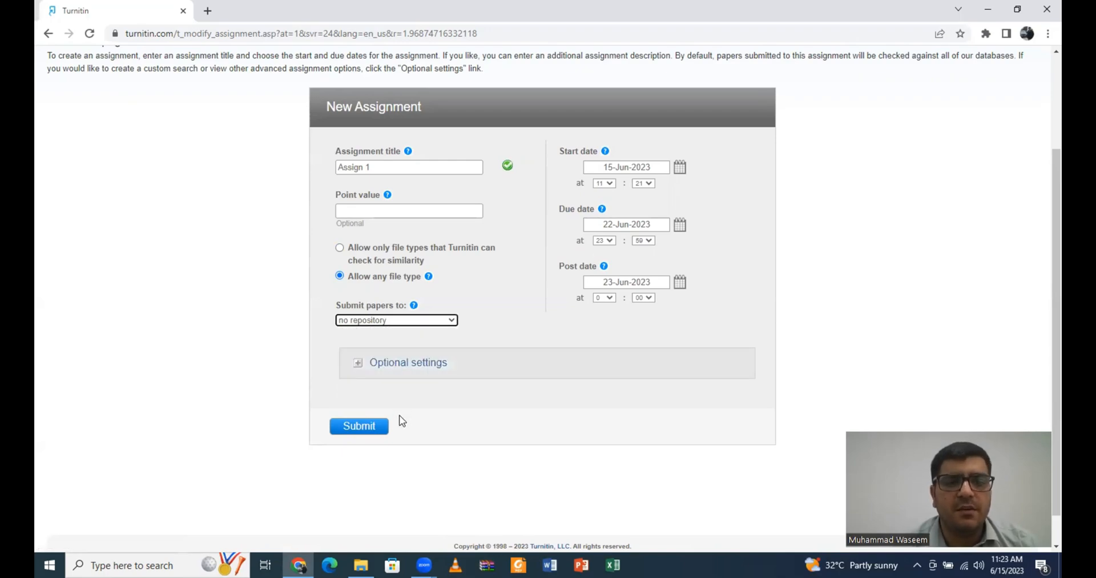
{"action": "left_click", "coordinate": [402, 371]}
{"action": "scroll", "coordinate": [403, 371], "scroll_direction": "down", "scroll_amount": 2}
{"action": "scroll", "coordinate": [402, 372], "scroll_direction": "down", "scroll_amount": 1}
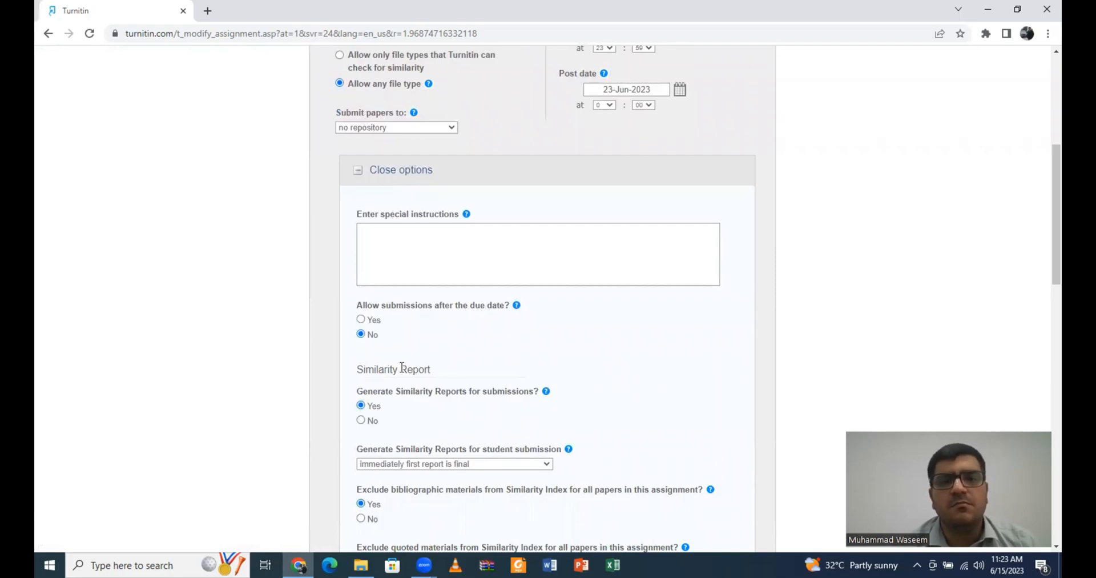
{"action": "scroll", "coordinate": [403, 368], "scroll_direction": "down", "scroll_amount": 1}
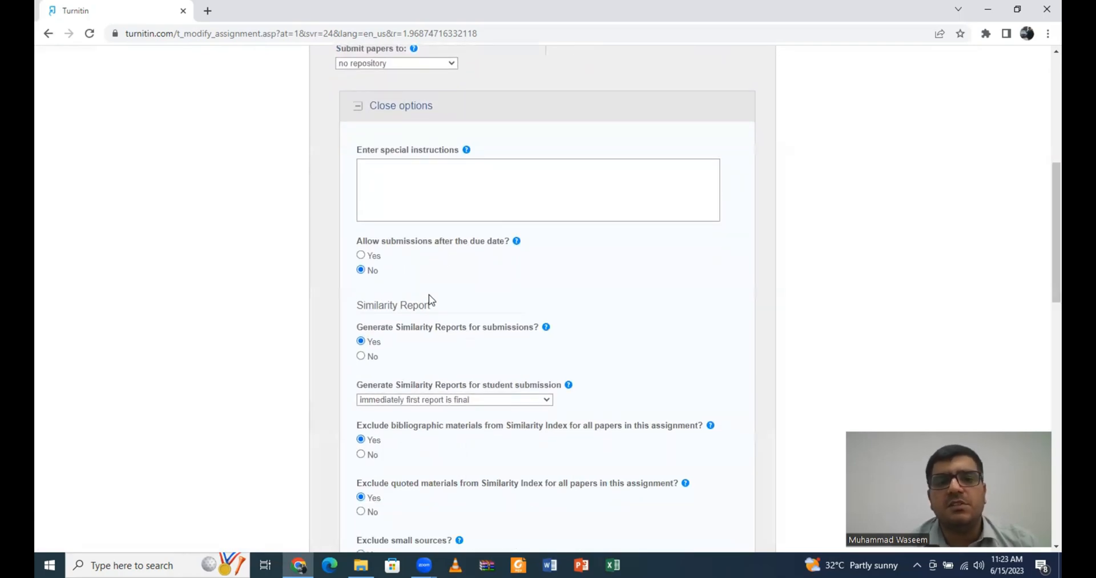
{"action": "scroll", "coordinate": [430, 300], "scroll_direction": "down", "scroll_amount": 2}
{"action": "scroll", "coordinate": [434, 251], "scroll_direction": "down", "scroll_amount": 1}
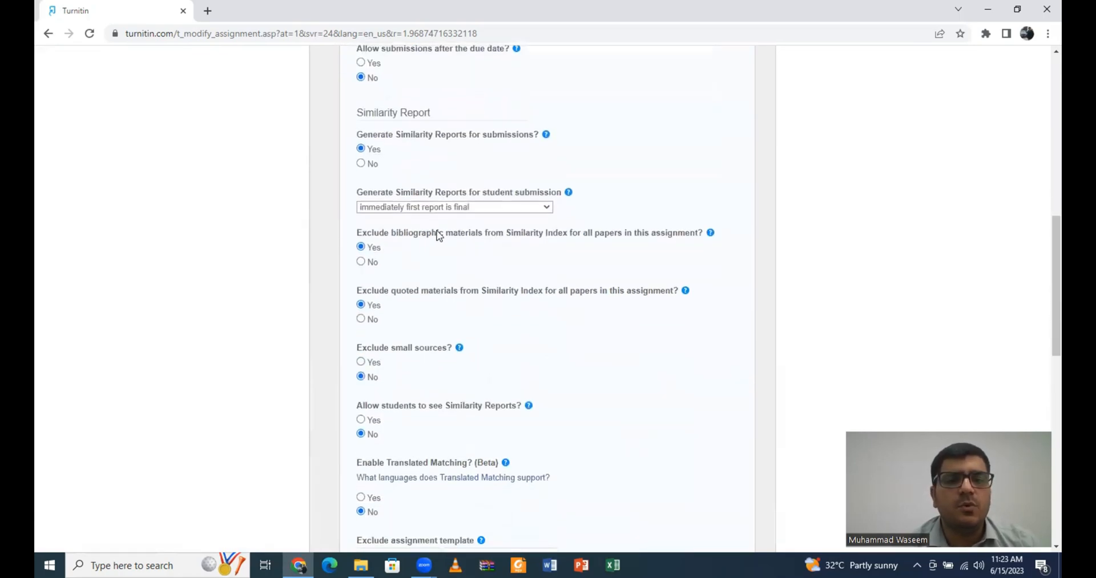
{"action": "scroll", "coordinate": [447, 257], "scroll_direction": "down", "scroll_amount": 1}
{"action": "scroll", "coordinate": [447, 257], "scroll_direction": "down", "scroll_amount": 1}
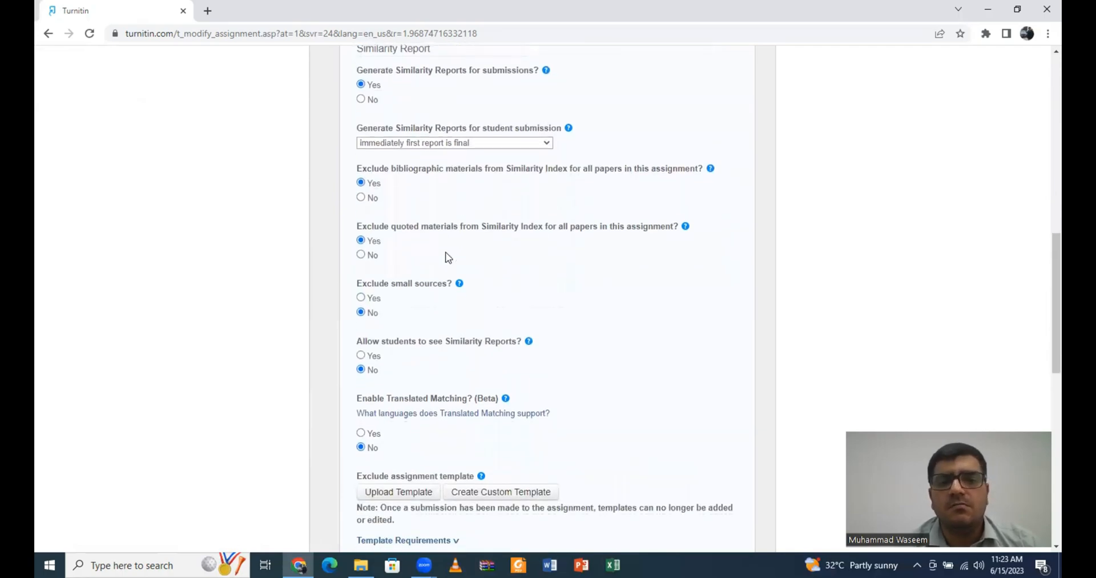
{"action": "scroll", "coordinate": [448, 257], "scroll_direction": "down", "scroll_amount": 4}
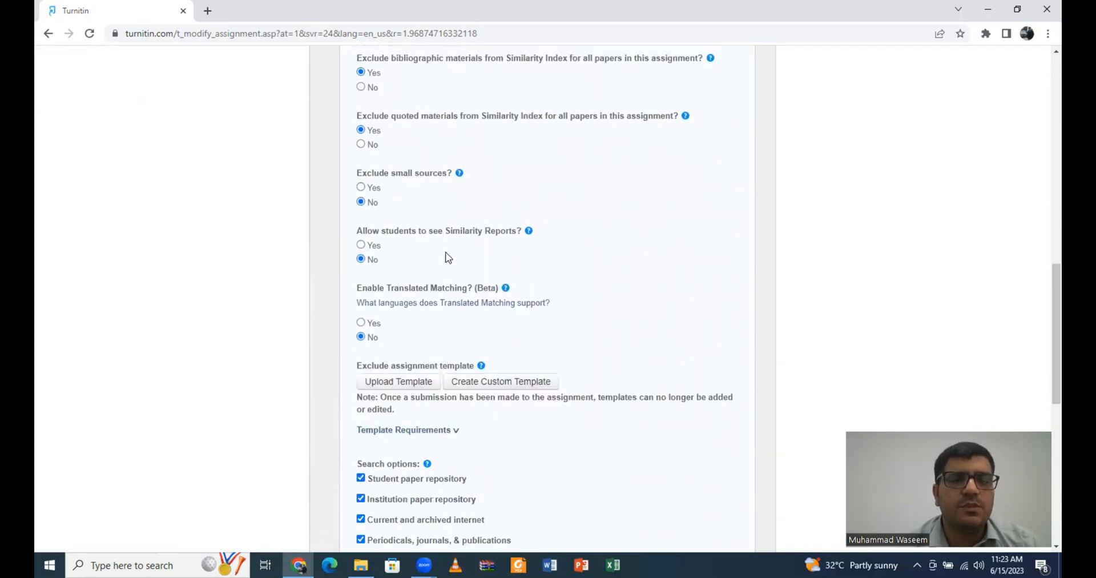
{"action": "scroll", "coordinate": [447, 254], "scroll_direction": "down", "scroll_amount": 5}
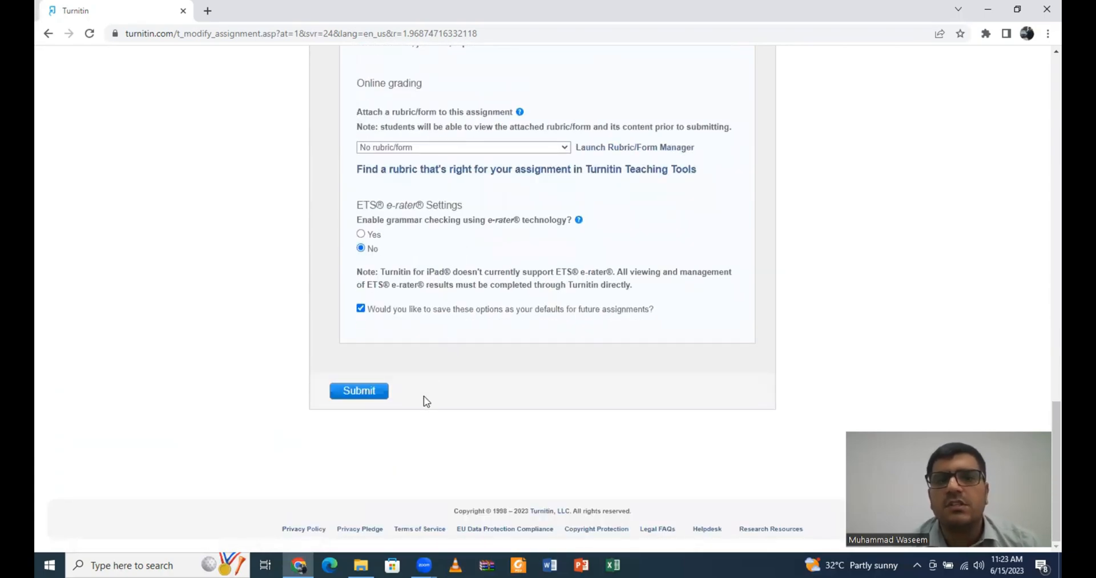
{"action": "left_click", "coordinate": [357, 394]}
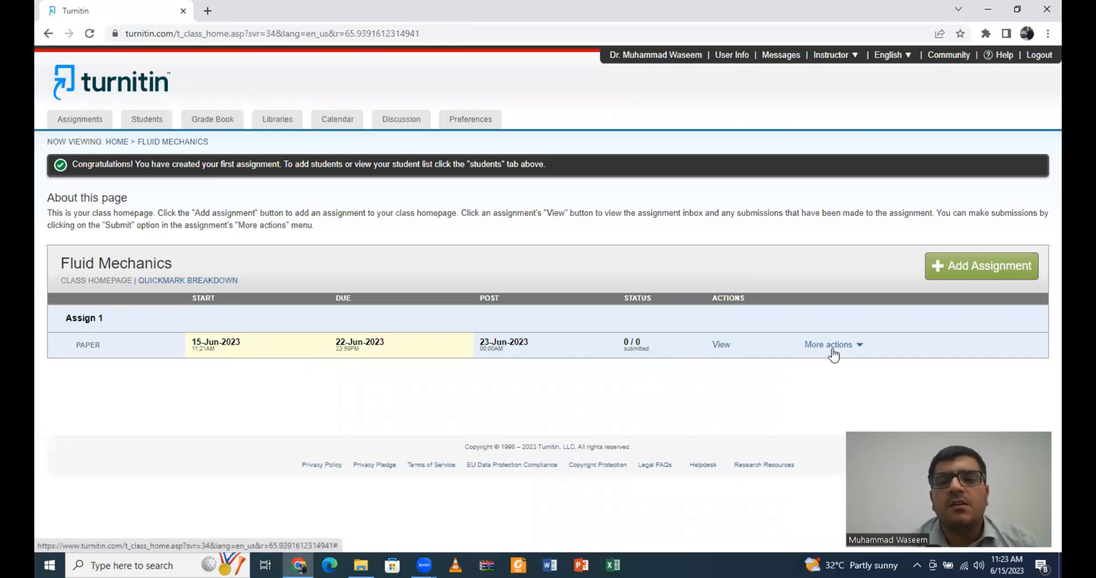
Step: Start a paper submission to Assign 1 from its More actions menu
{"action": "left_click", "coordinate": [851, 346]}
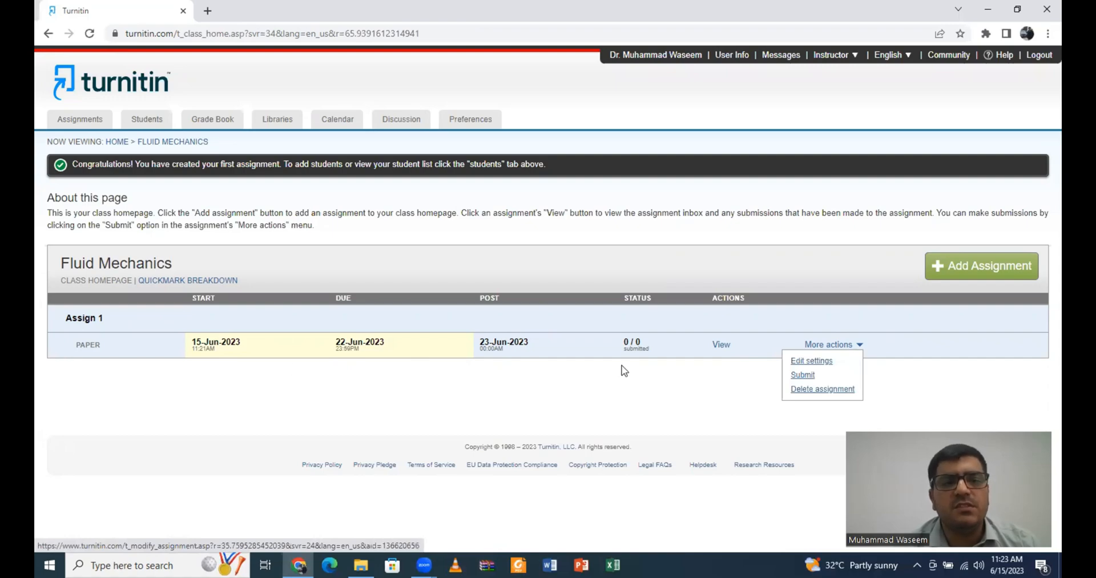
{"action": "left_click", "coordinate": [814, 376]}
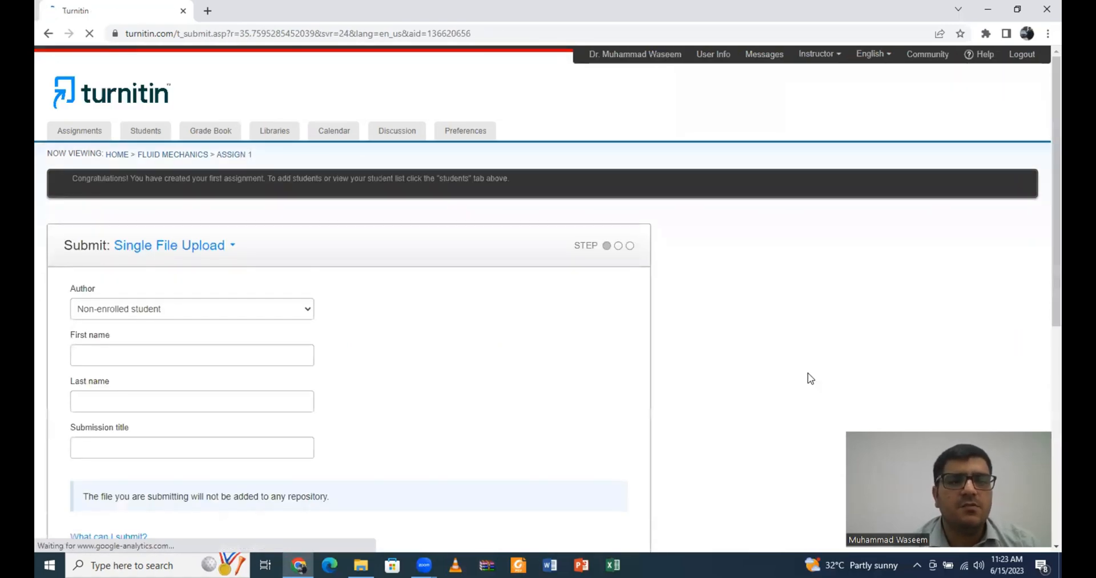
{"action": "scroll", "coordinate": [448, 301], "scroll_direction": "down", "scroll_amount": 4}
{"action": "scroll", "coordinate": [448, 301], "scroll_direction": "up", "scroll_amount": 2}
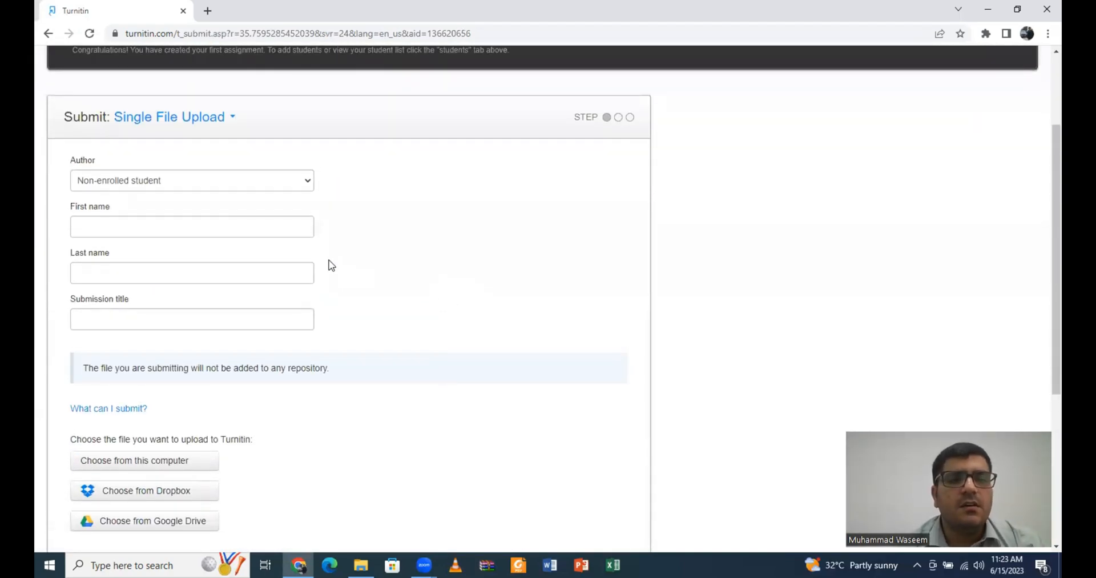
Step: Enter the author's first and last name and the submission title 'Thesis'
{"action": "left_click", "coordinate": [298, 234]}
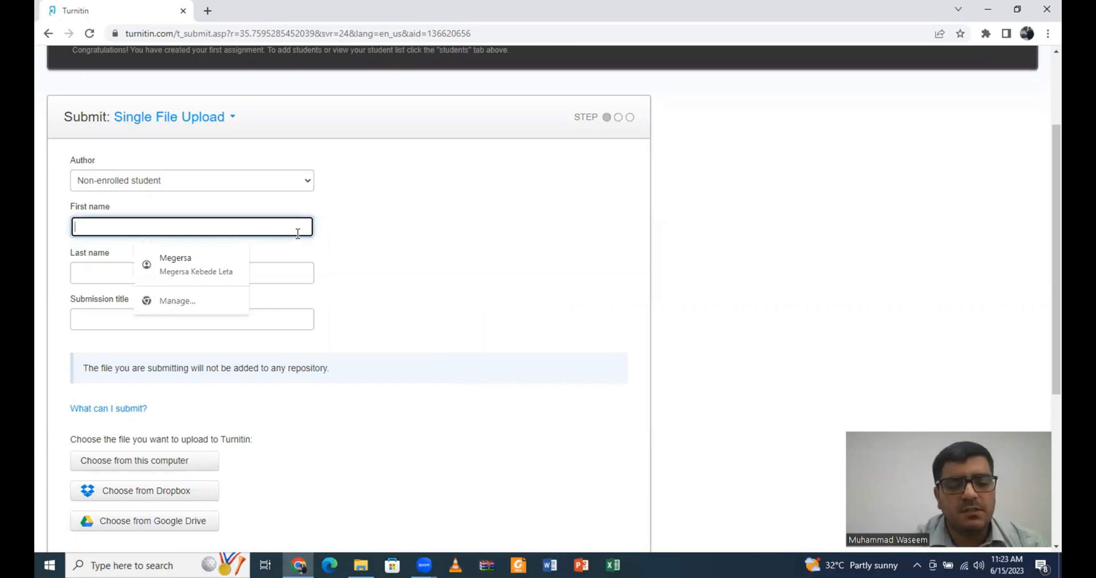
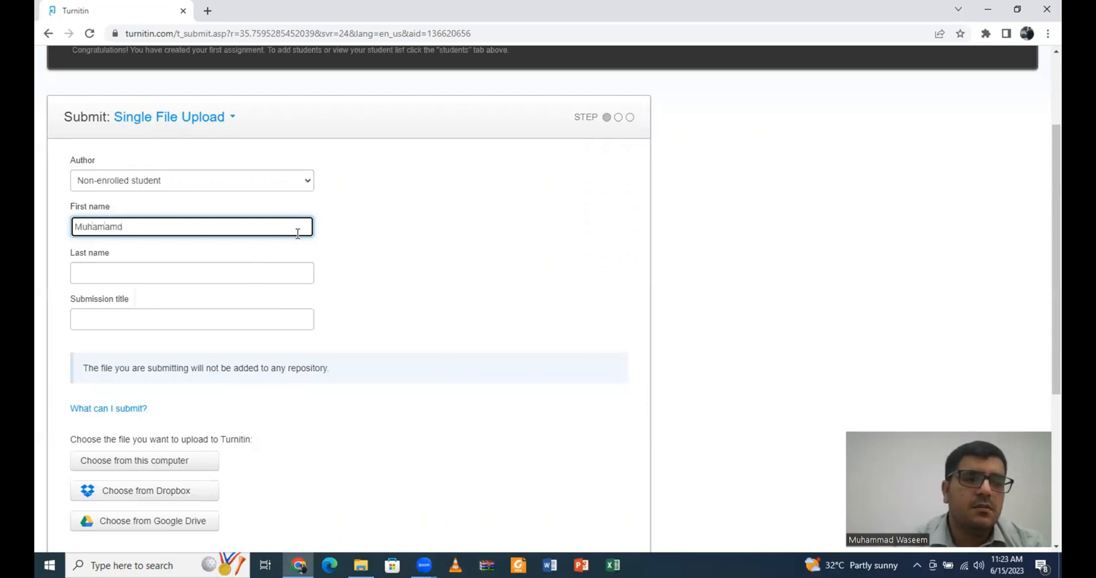
{"action": "left_click", "coordinate": [234, 274]}
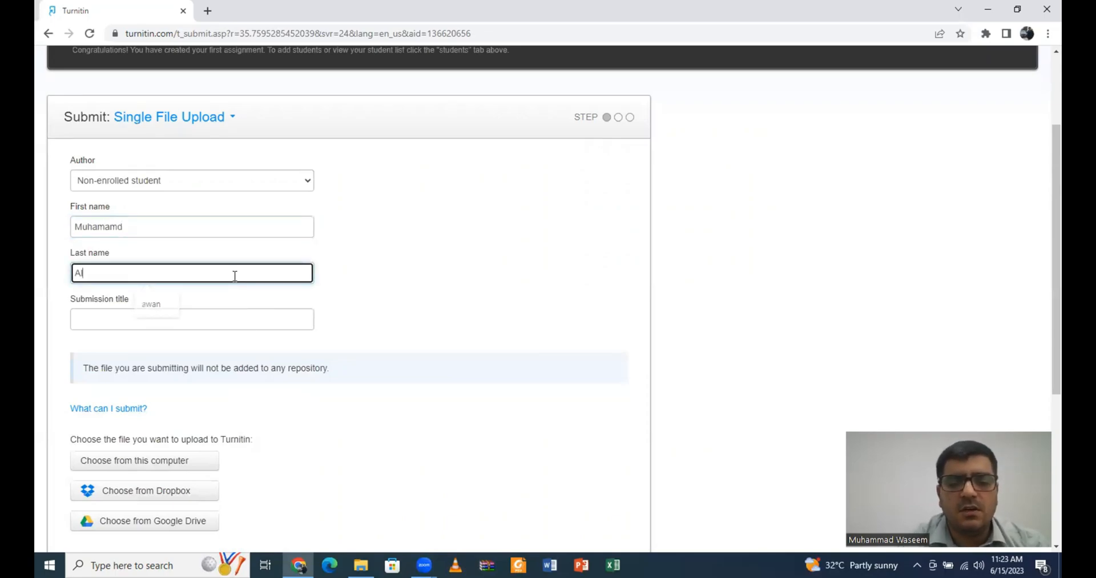
{"action": "left_click", "coordinate": [219, 321]}
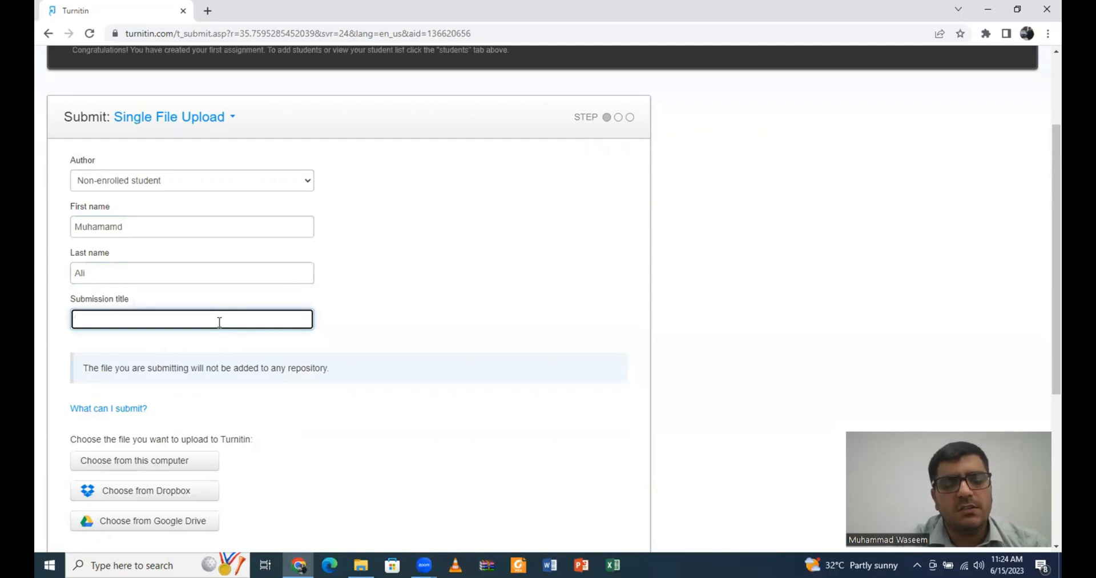
{"action": "type", "text": "Thesis"}
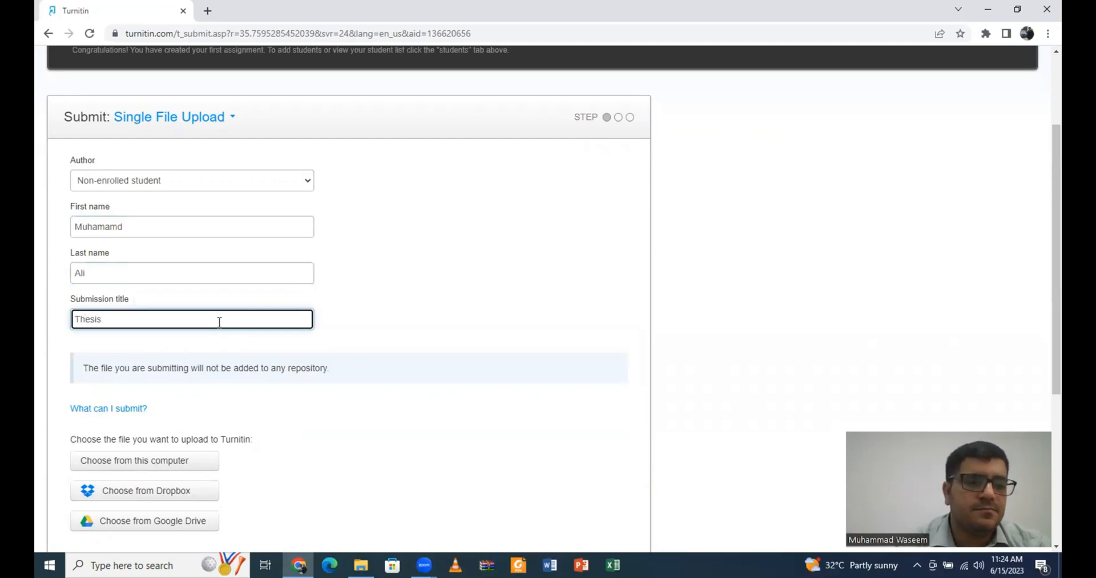
{"action": "scroll", "coordinate": [223, 324], "scroll_direction": "down", "scroll_amount": 1}
{"action": "left_click", "coordinate": [182, 403]}
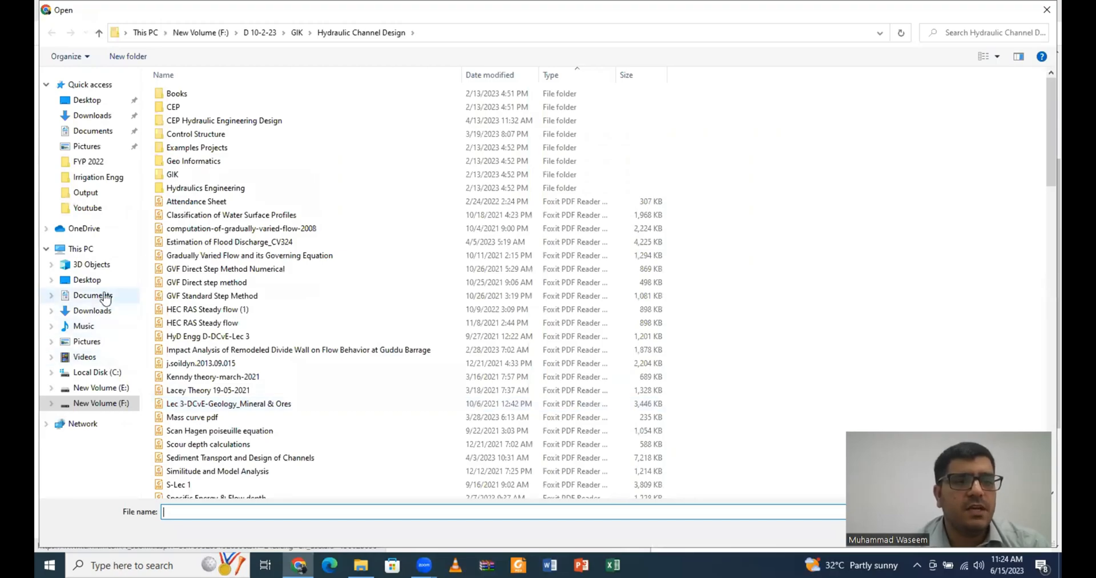
Step: Attach Thesis.docx from the Documents folder and upload it
{"action": "left_click", "coordinate": [108, 296]}
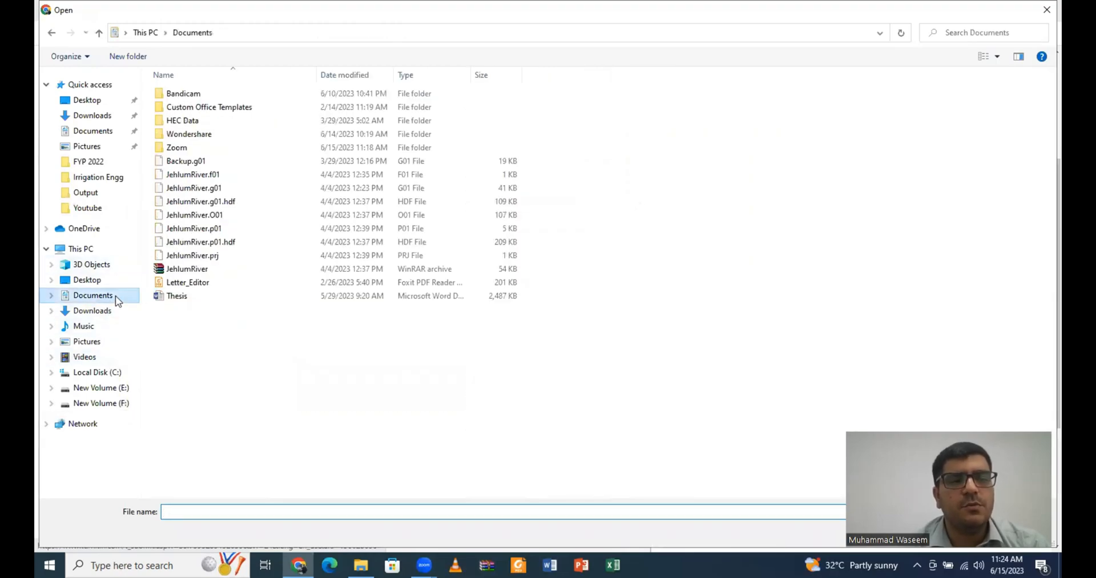
{"action": "double_click", "coordinate": [167, 297]}
{"action": "scroll", "coordinate": [166, 301], "scroll_direction": "down", "scroll_amount": 2}
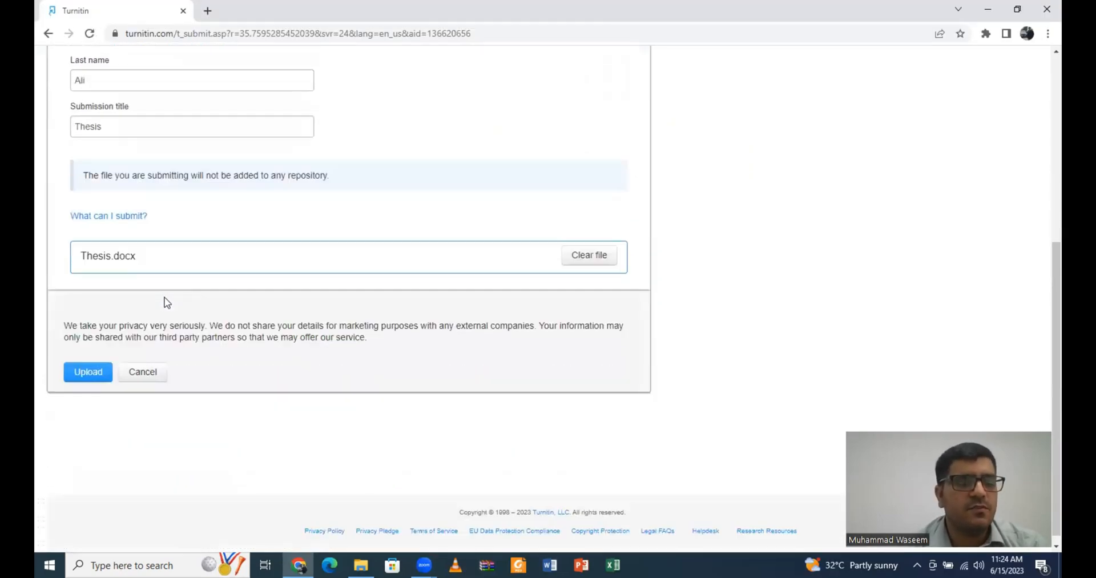
{"action": "left_click", "coordinate": [88, 371]}
{"action": "scroll", "coordinate": [173, 345], "scroll_direction": "up", "scroll_amount": 3}
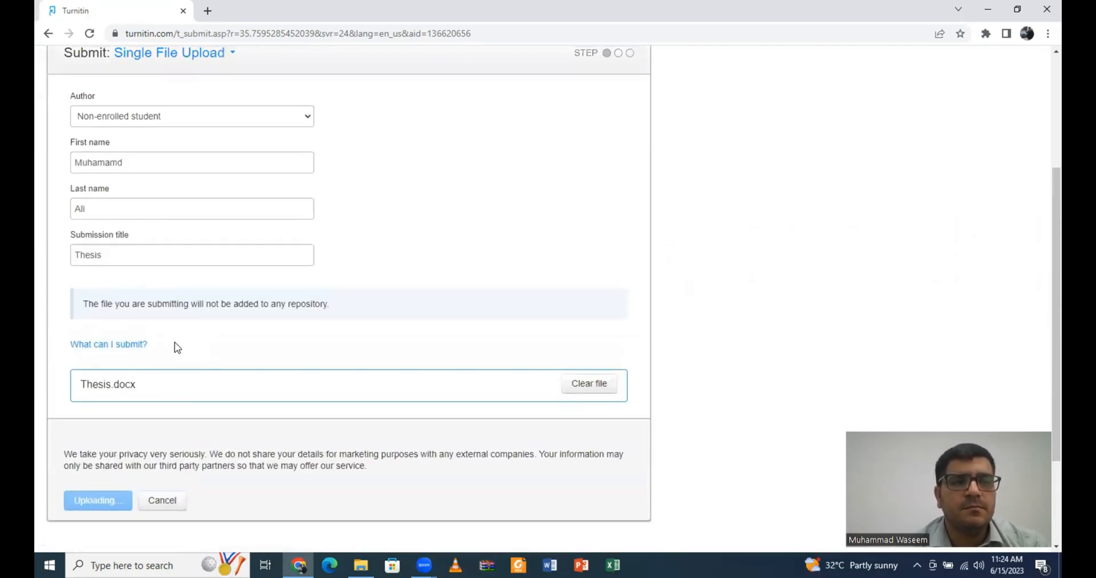
{"action": "scroll", "coordinate": [177, 347], "scroll_direction": "down", "scroll_amount": 1}
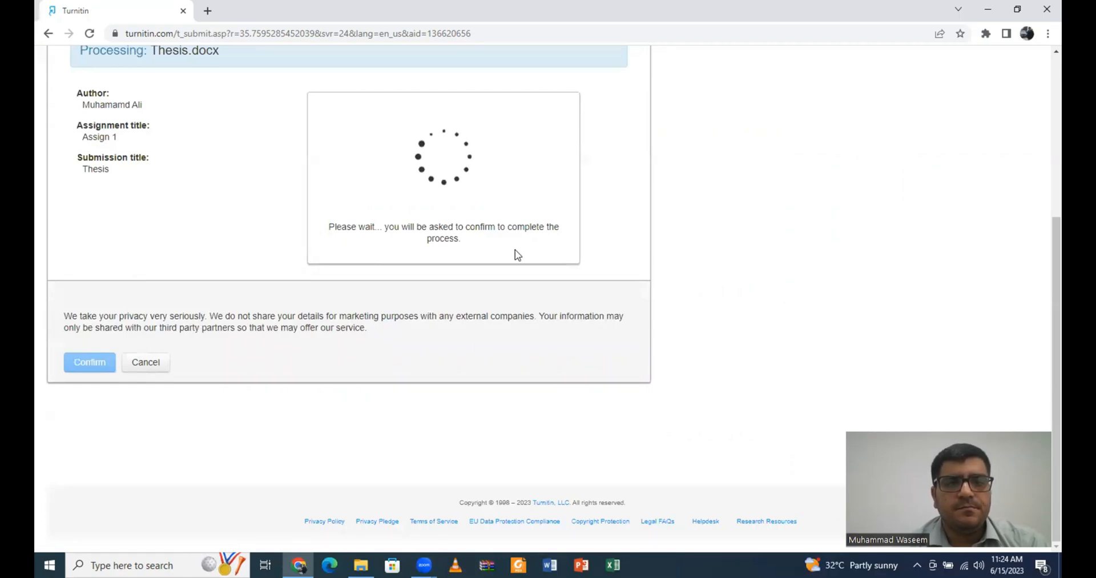
{"action": "scroll", "coordinate": [517, 254], "scroll_direction": "up", "scroll_amount": 1}
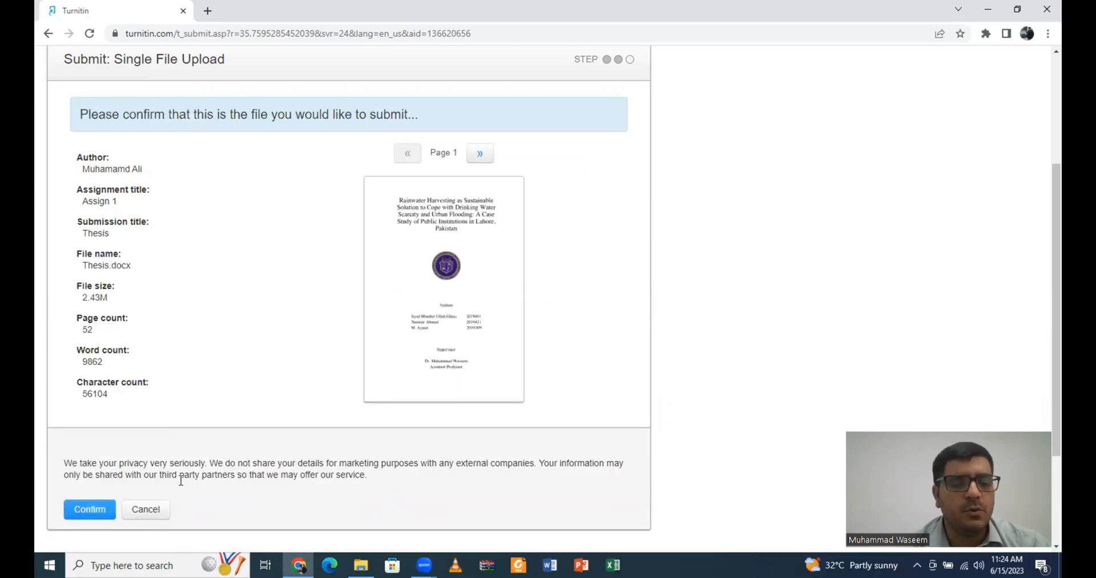
Step: Confirm the Thesis submission and go to the Assign 1 inbox
{"action": "left_click", "coordinate": [92, 510]}
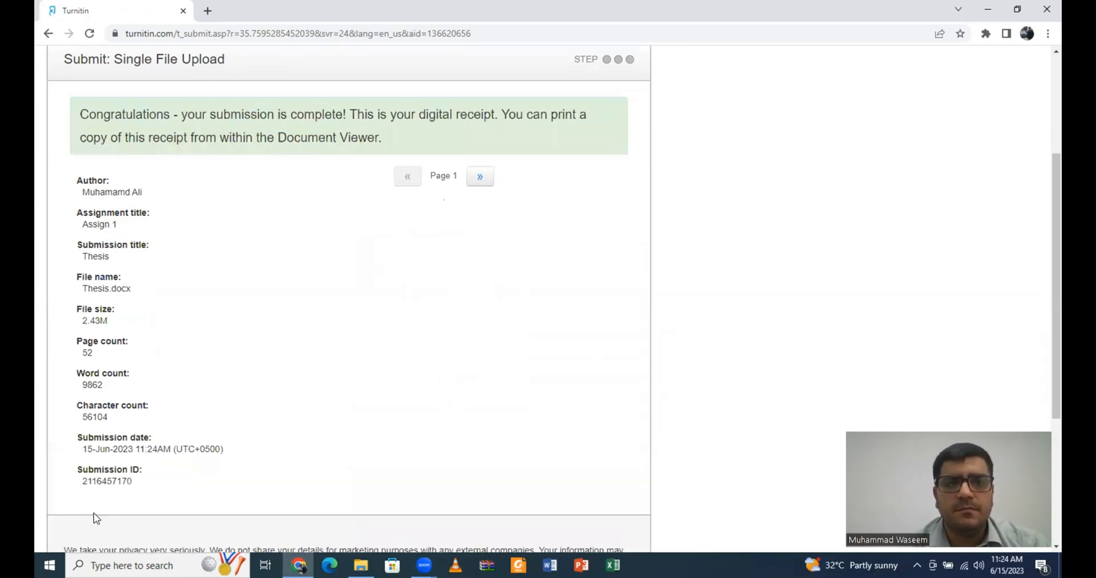
{"action": "scroll", "coordinate": [363, 363], "scroll_direction": "down", "scroll_amount": 2}
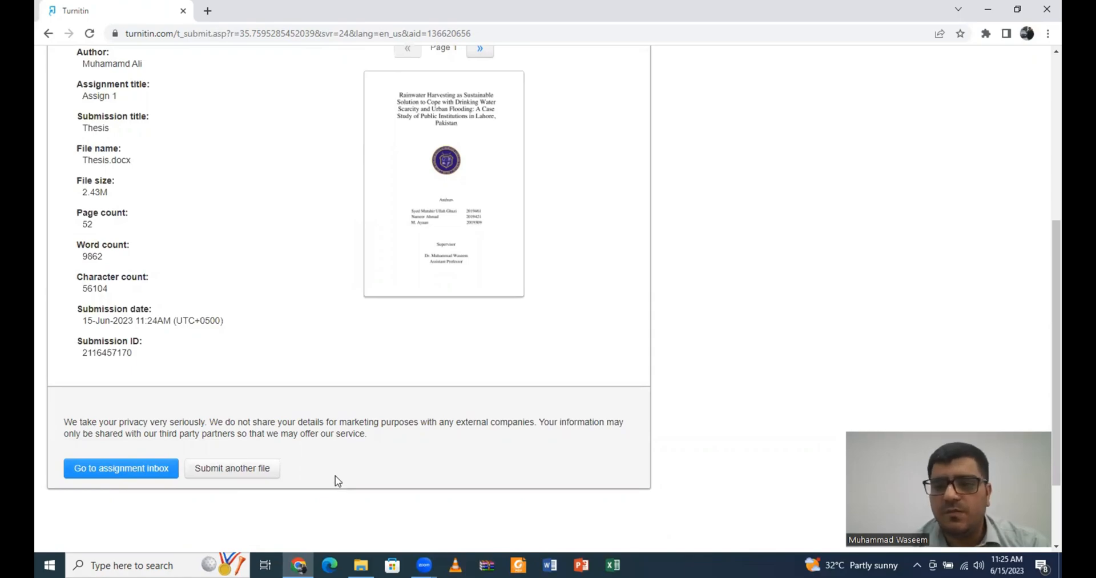
{"action": "left_click", "coordinate": [129, 478]}
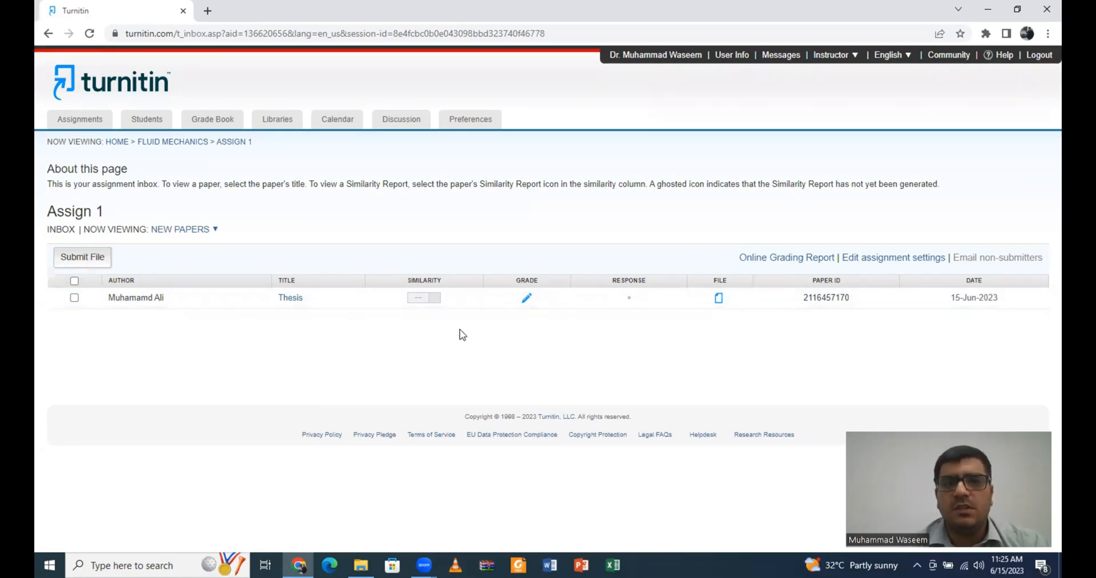
Step: Reload the Assign 1 inbox until Thesis shows 73% similarity, then open that score's report
{"action": "left_click", "coordinate": [89, 34]}
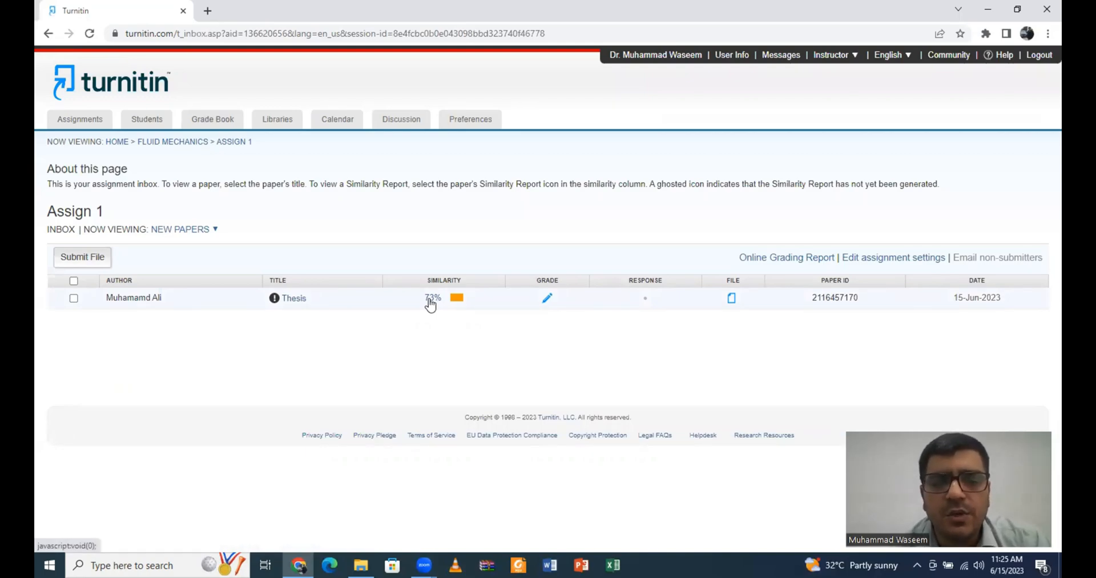
{"action": "left_click", "coordinate": [432, 298]}
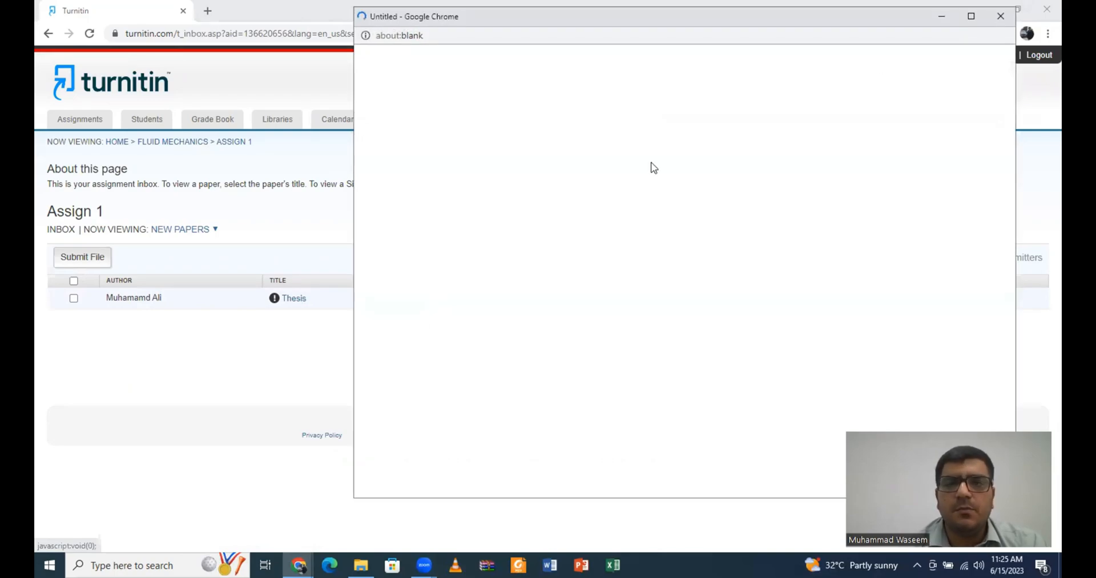
Step: Close the blank popup, reopen the Thesis 73% similarity report, and maximize Feedback Studio
{"action": "left_click", "coordinate": [992, 17]}
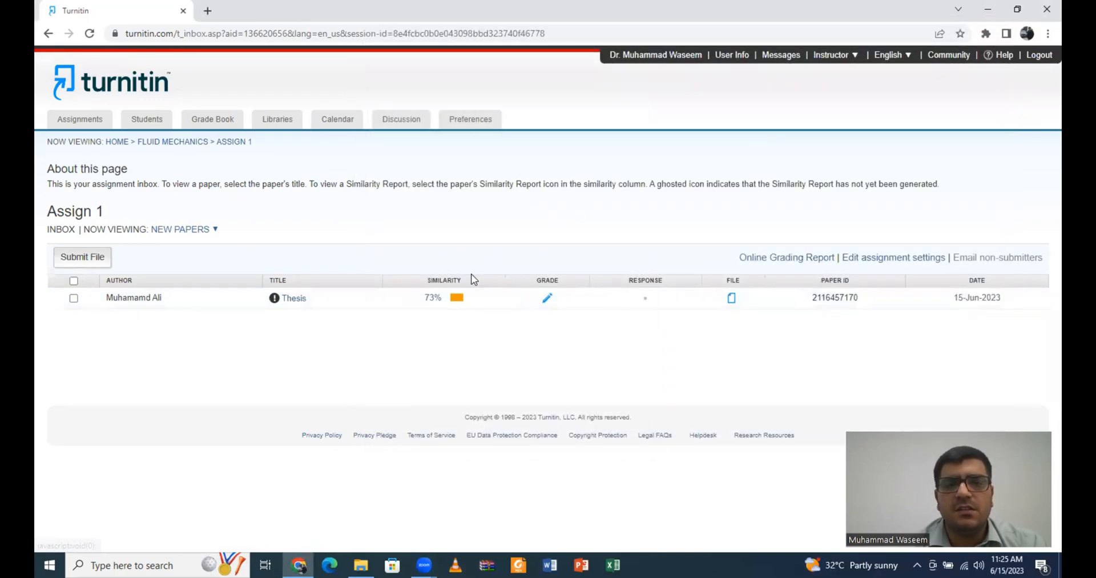
{"action": "left_click", "coordinate": [430, 298]}
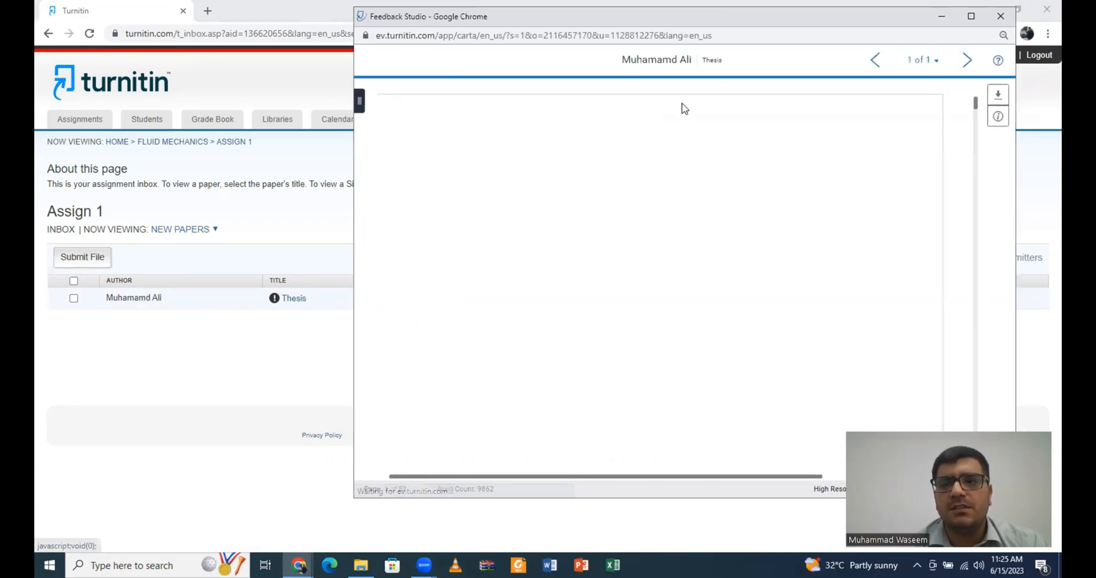
{"action": "left_click", "coordinate": [972, 16]}
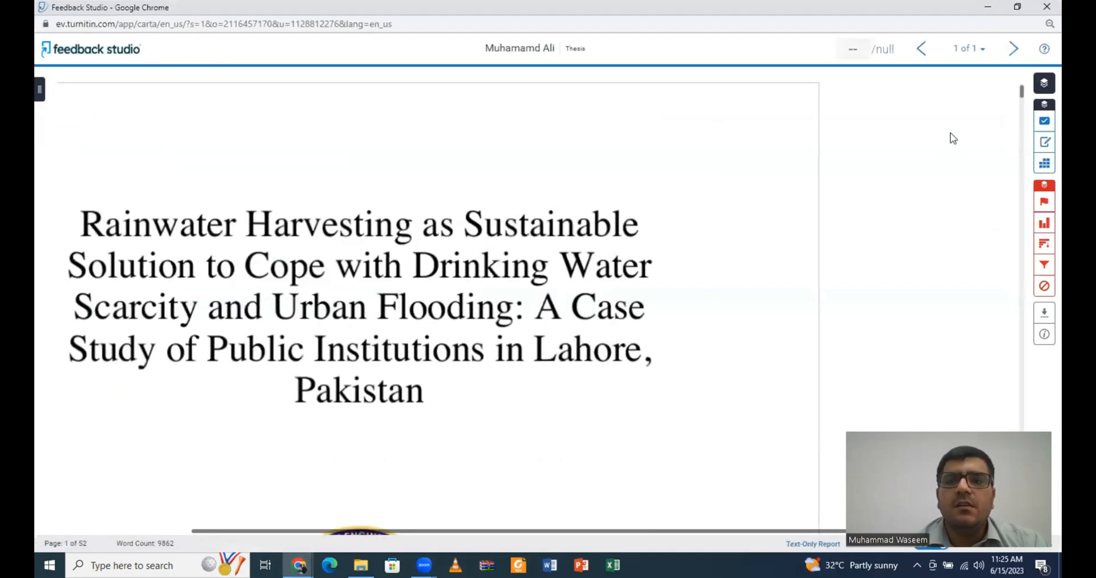
Step: Scroll through the Thesis pages of pink-highlighted matching text down to the reference list
{"action": "left_click_drag", "start_coordinate": [1022, 93], "coordinate": [1026, 230]}
{"action": "scroll", "coordinate": [629, 298], "scroll_direction": "down", "scroll_amount": 1}
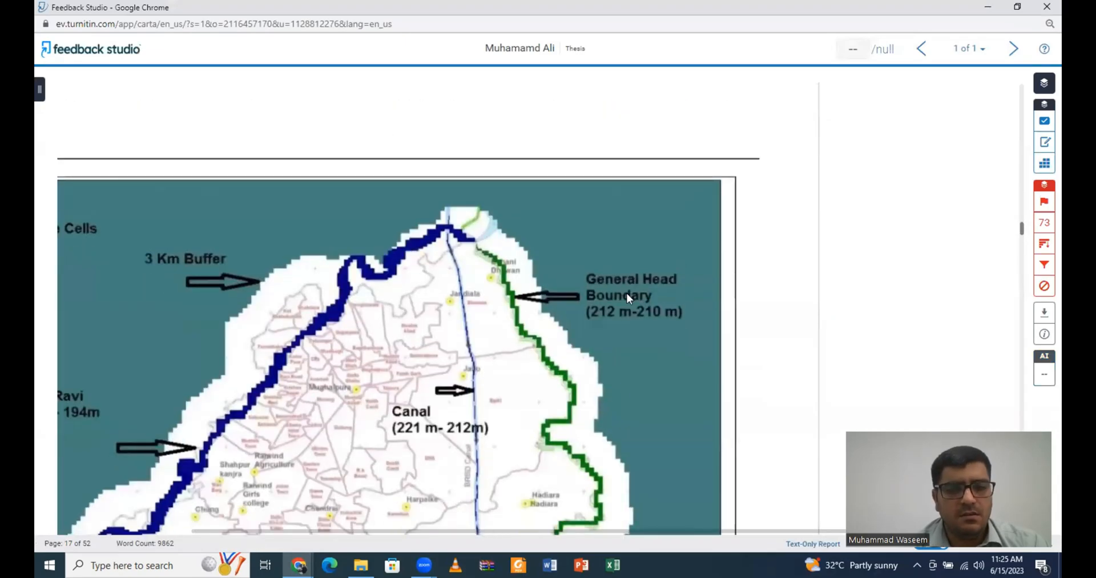
{"action": "scroll", "coordinate": [629, 298], "scroll_direction": "down", "scroll_amount": 2, "text": "ctrl"}
{"action": "scroll", "coordinate": [626, 293], "scroll_direction": "down", "scroll_amount": 3, "text": "ctrl"}
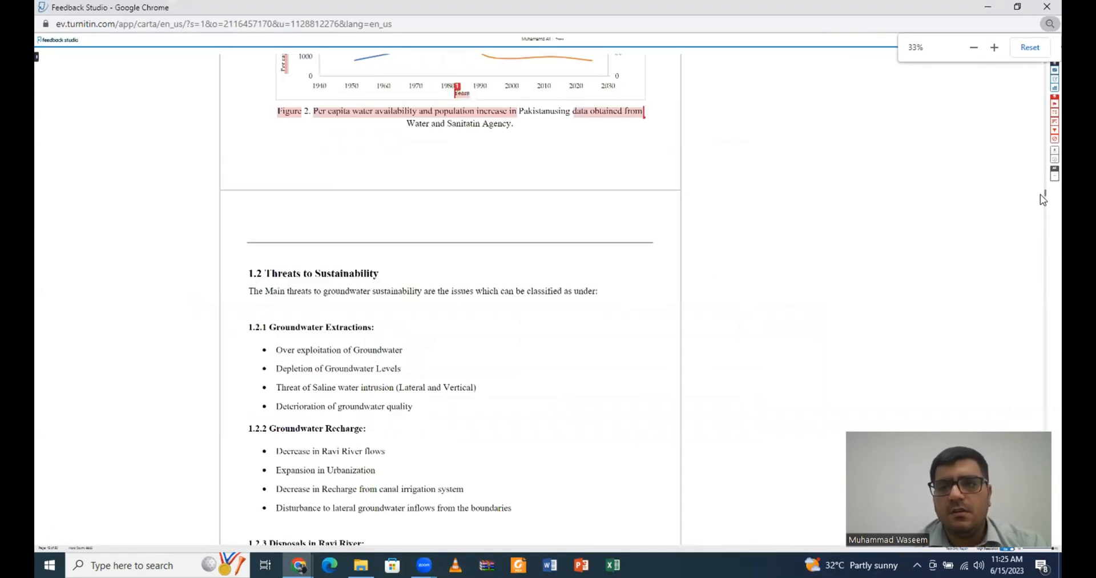
{"action": "left_click_drag", "start_coordinate": [1044, 197], "coordinate": [1042, 171]}
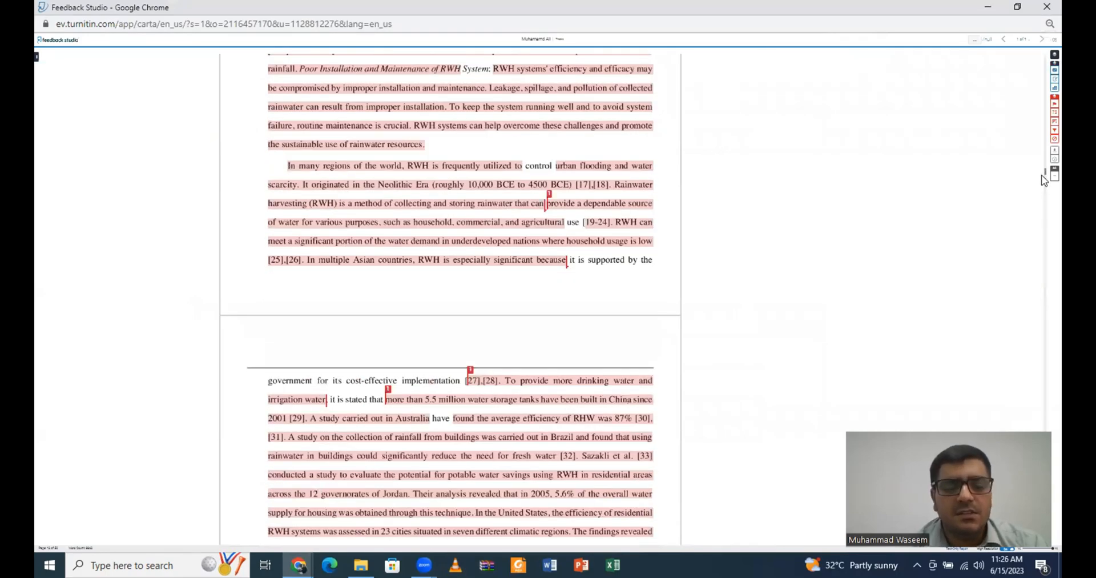
{"action": "scroll", "coordinate": [1045, 180], "scroll_direction": "down", "scroll_amount": 4}
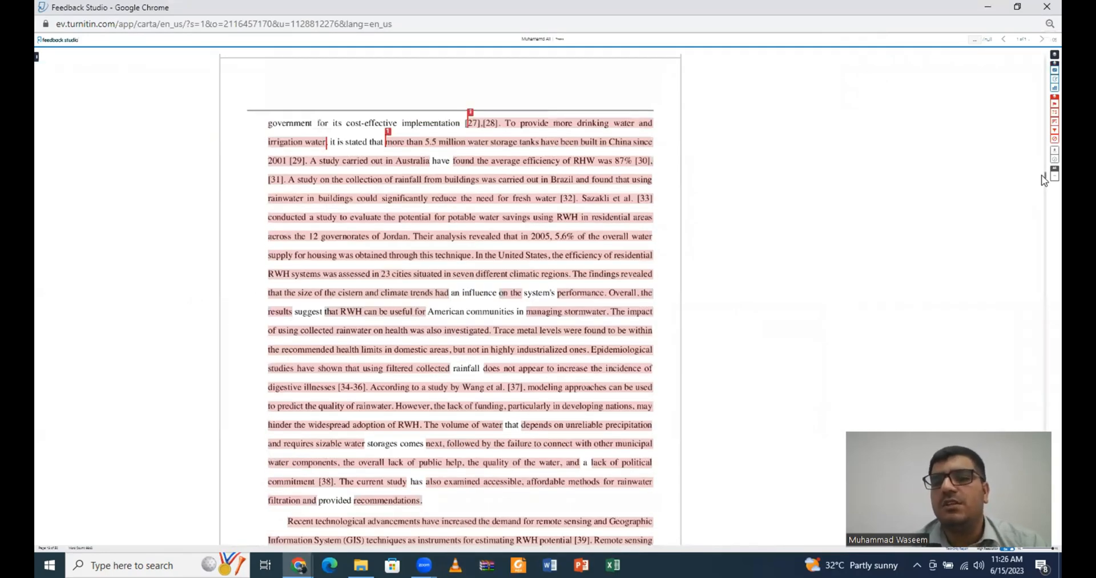
{"action": "scroll", "coordinate": [1044, 183], "scroll_direction": "down", "scroll_amount": 9}
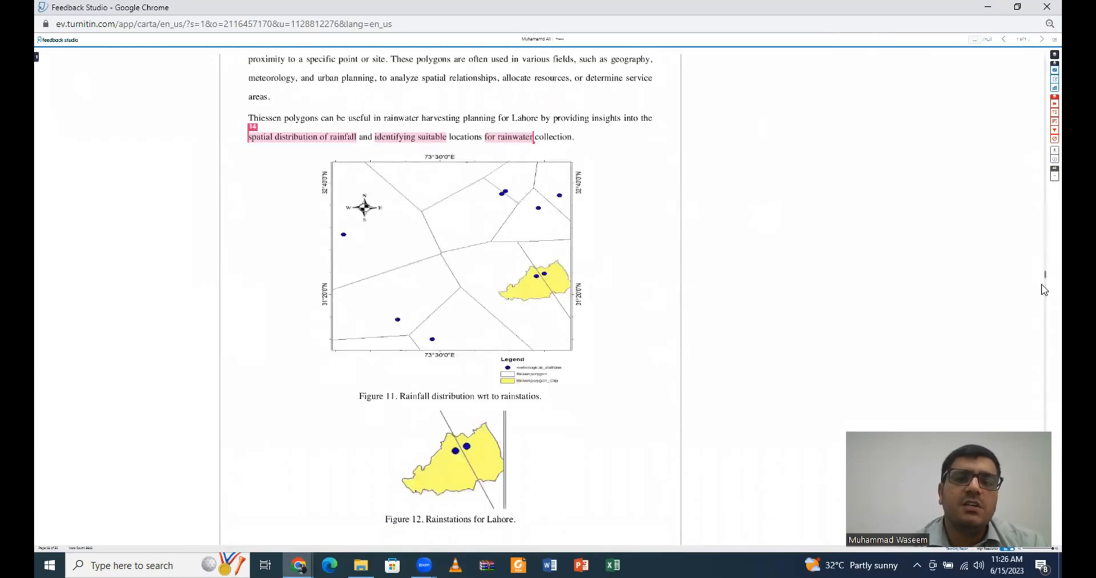
{"action": "left_click_drag", "start_coordinate": [1044, 278], "coordinate": [1044, 406]}
{"action": "left_click_drag", "start_coordinate": [973, 404], "coordinate": [952, 237]}
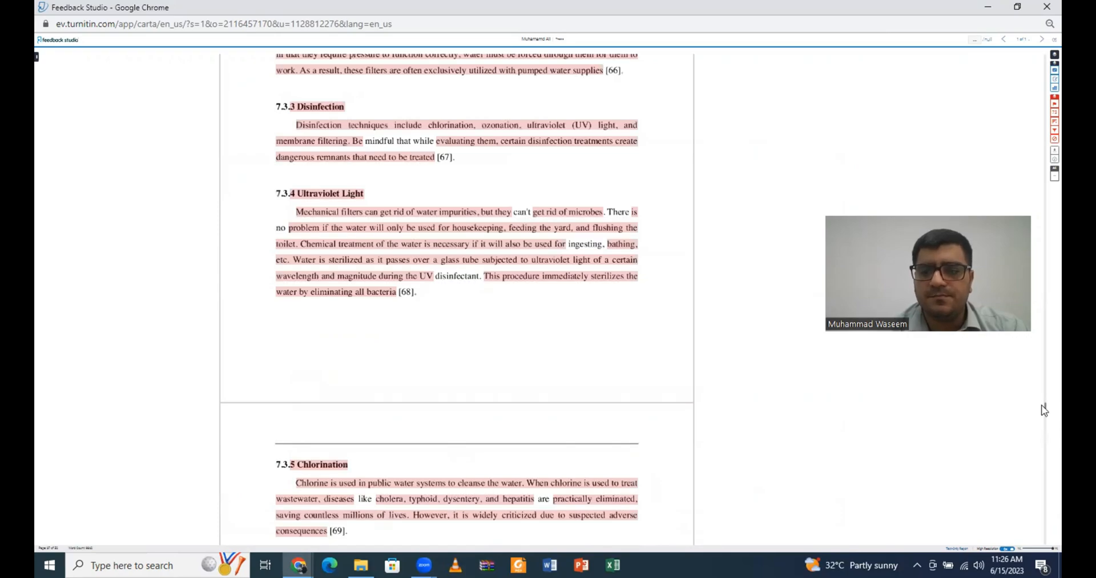
{"action": "left_click_drag", "start_coordinate": [1045, 410], "coordinate": [1045, 523]}
Step: Scroll back up from the references chapter through the Thesis report
{"action": "scroll", "coordinate": [710, 457], "scroll_direction": "down", "scroll_amount": 1}
{"action": "scroll", "coordinate": [641, 374], "scroll_direction": "up", "scroll_amount": 6}
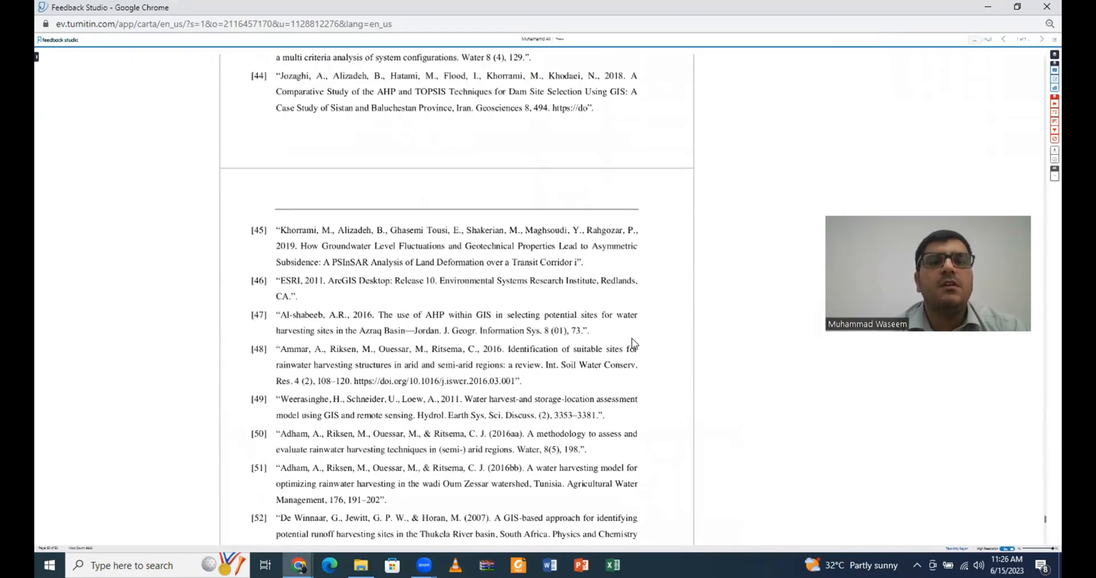
{"action": "scroll", "coordinate": [634, 343], "scroll_direction": "up", "scroll_amount": 8}
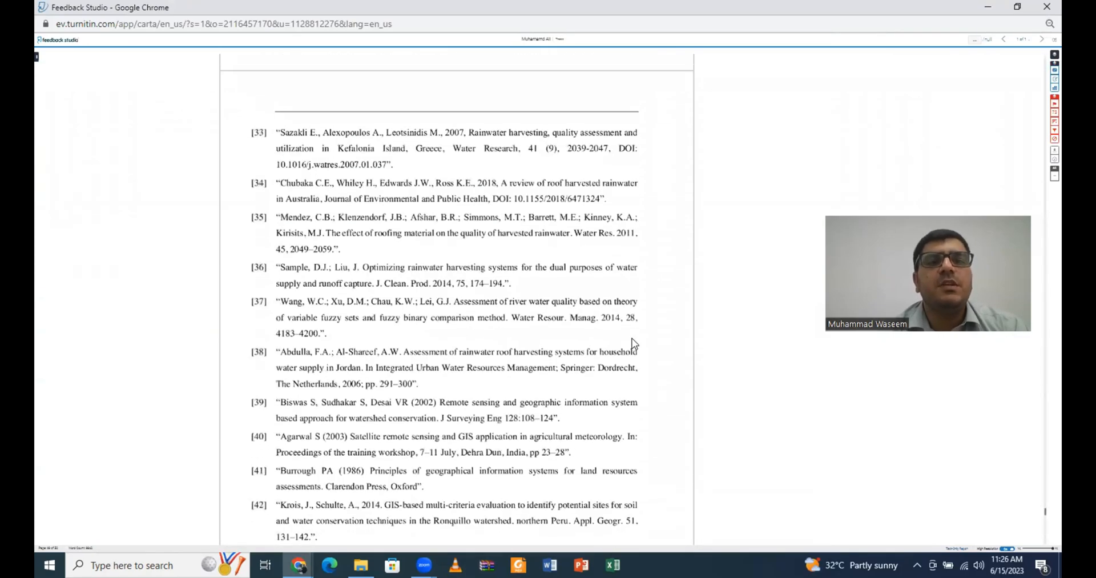
{"action": "scroll", "coordinate": [634, 343], "scroll_direction": "up", "scroll_amount": 8}
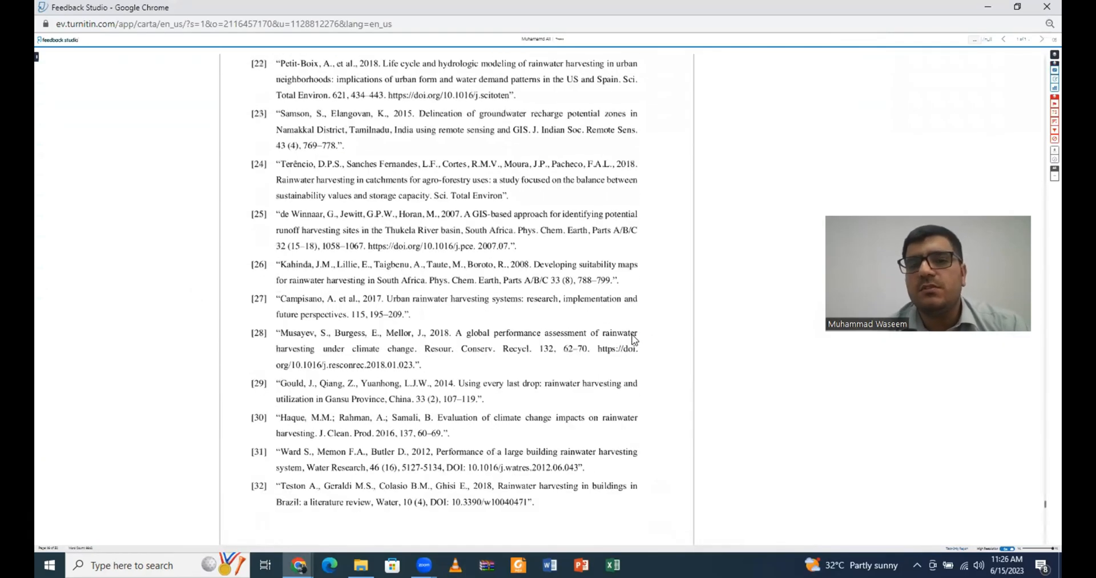
{"action": "scroll", "coordinate": [634, 340], "scroll_direction": "up", "scroll_amount": 8}
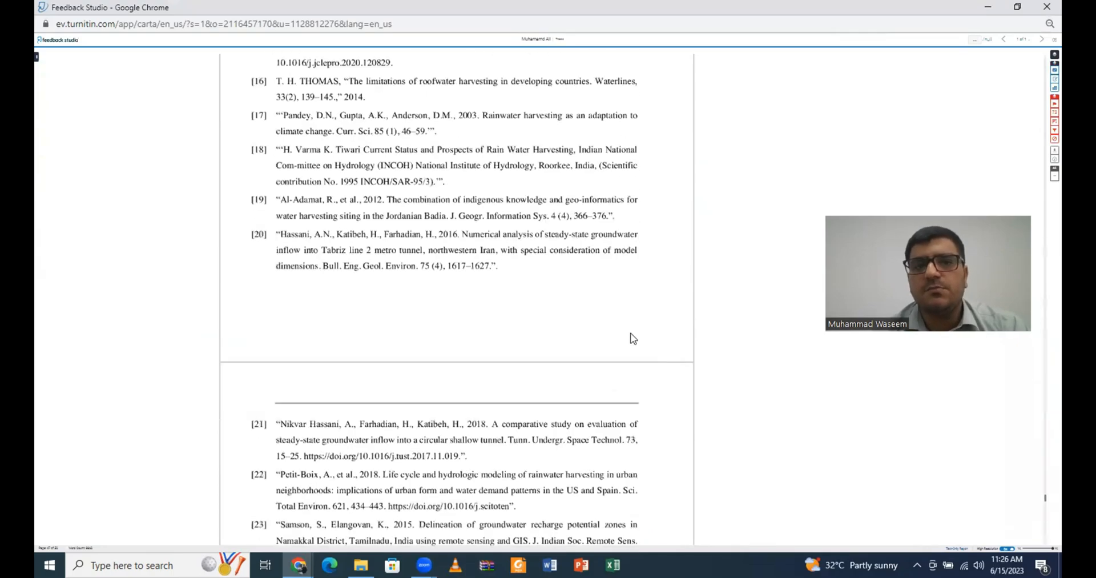
{"action": "scroll", "coordinate": [615, 309], "scroll_direction": "up", "scroll_amount": 8}
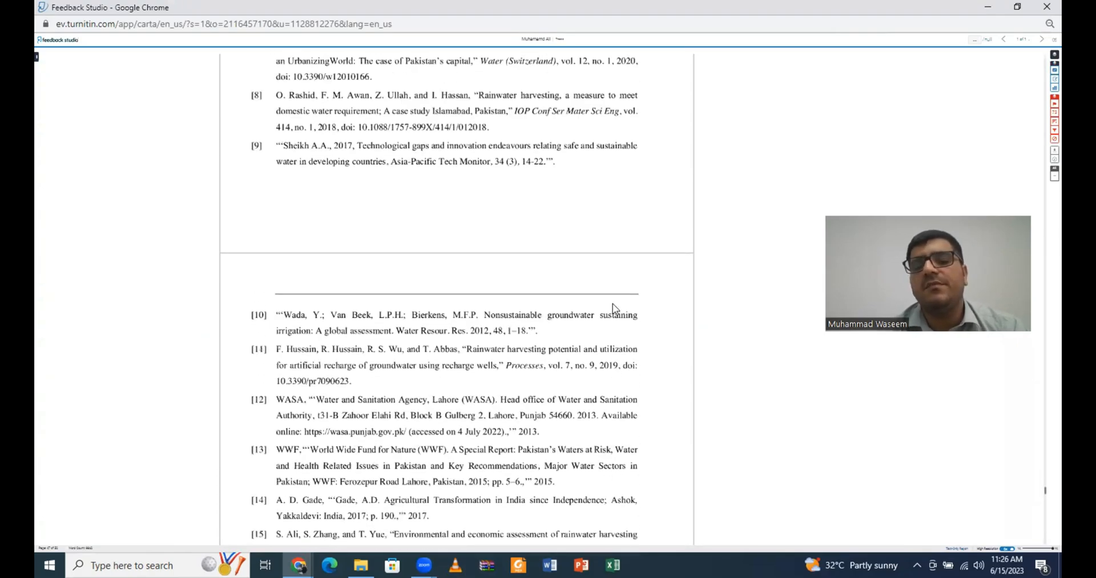
{"action": "scroll", "coordinate": [615, 309], "scroll_direction": "up", "scroll_amount": 8}
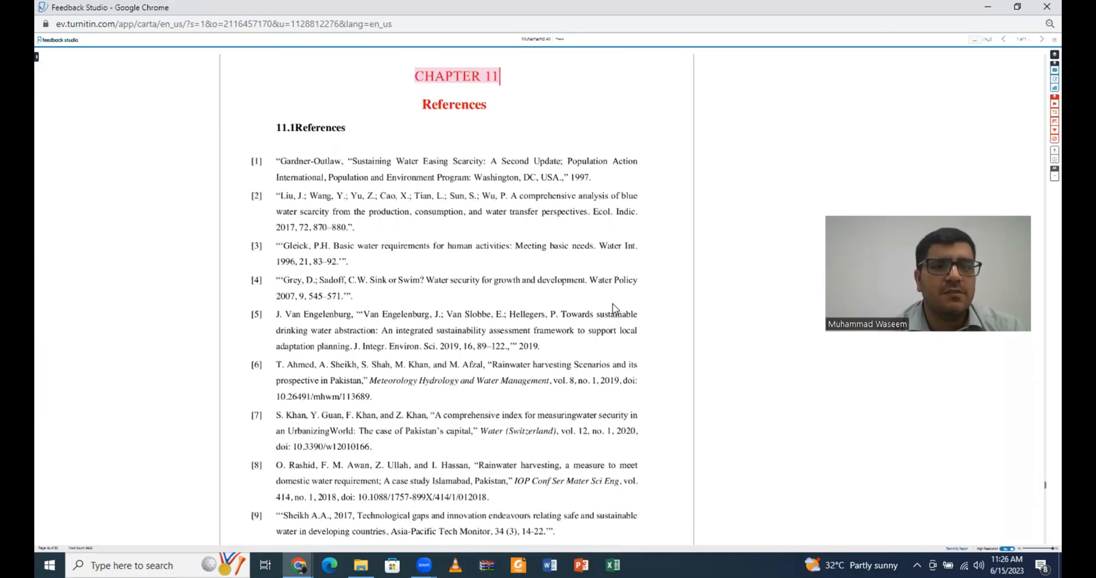
{"action": "scroll", "coordinate": [615, 309], "scroll_direction": "up", "scroll_amount": 2}
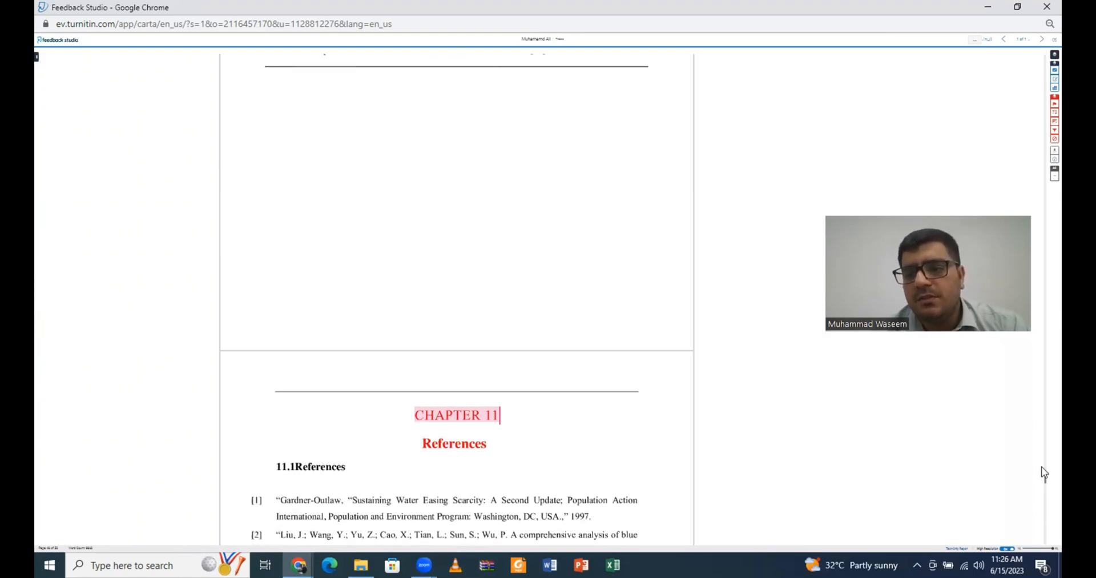
{"action": "left_click_drag", "start_coordinate": [1042, 521], "coordinate": [1043, 149]}
Step: Recheck the references, then open the Download dialog: current view, digital receipt, or original file
{"action": "scroll", "coordinate": [846, 165], "scroll_direction": "down", "scroll_amount": 2}
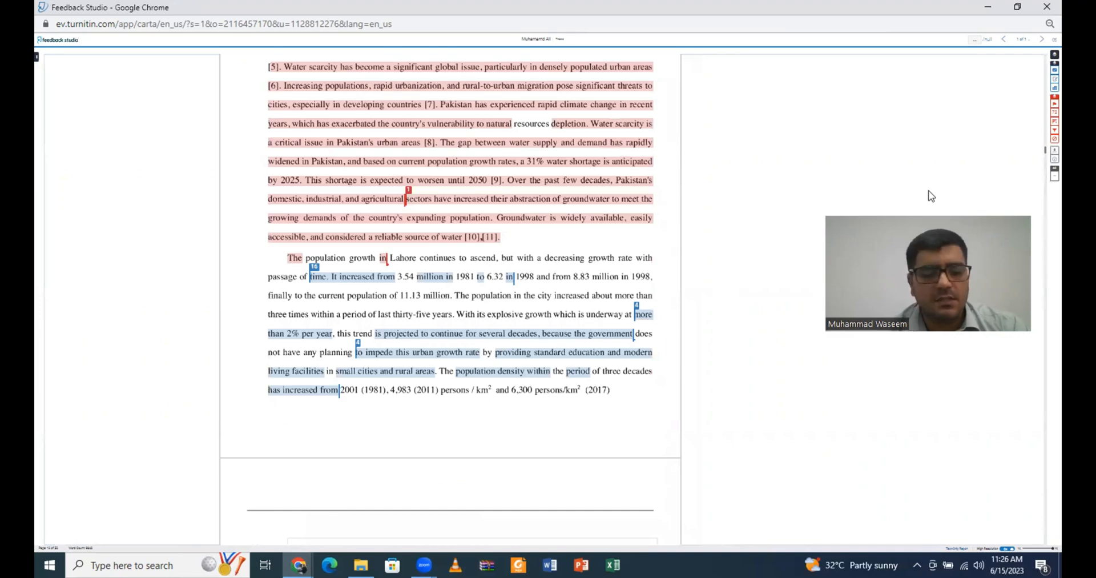
{"action": "scroll", "coordinate": [895, 205], "scroll_direction": "down", "scroll_amount": 15}
{"action": "scroll", "coordinate": [896, 205], "scroll_direction": "up", "scroll_amount": 2}
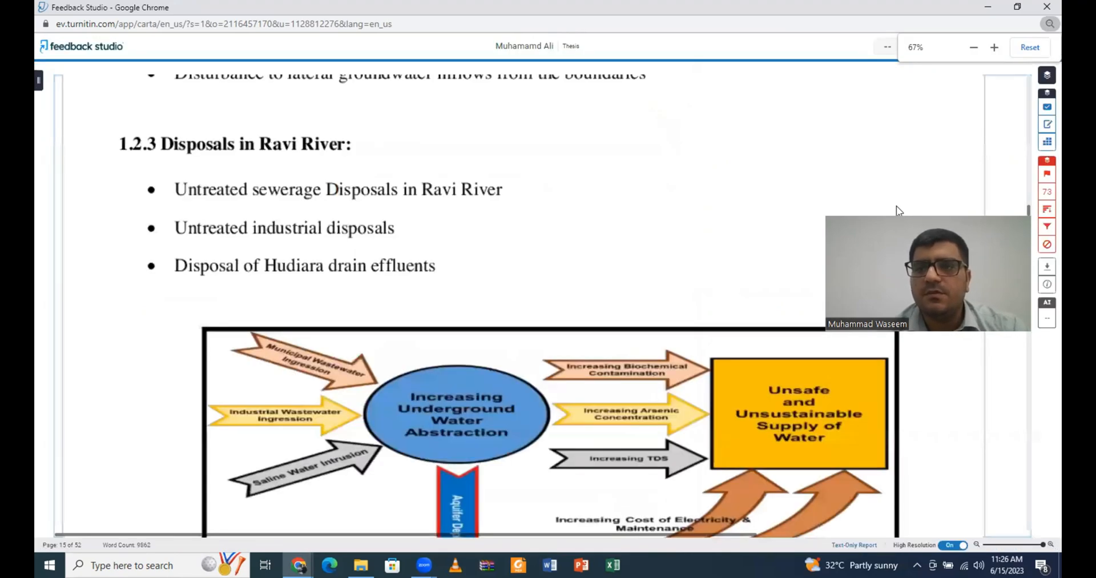
{"action": "scroll", "coordinate": [897, 206], "scroll_direction": "up", "scroll_amount": 10}
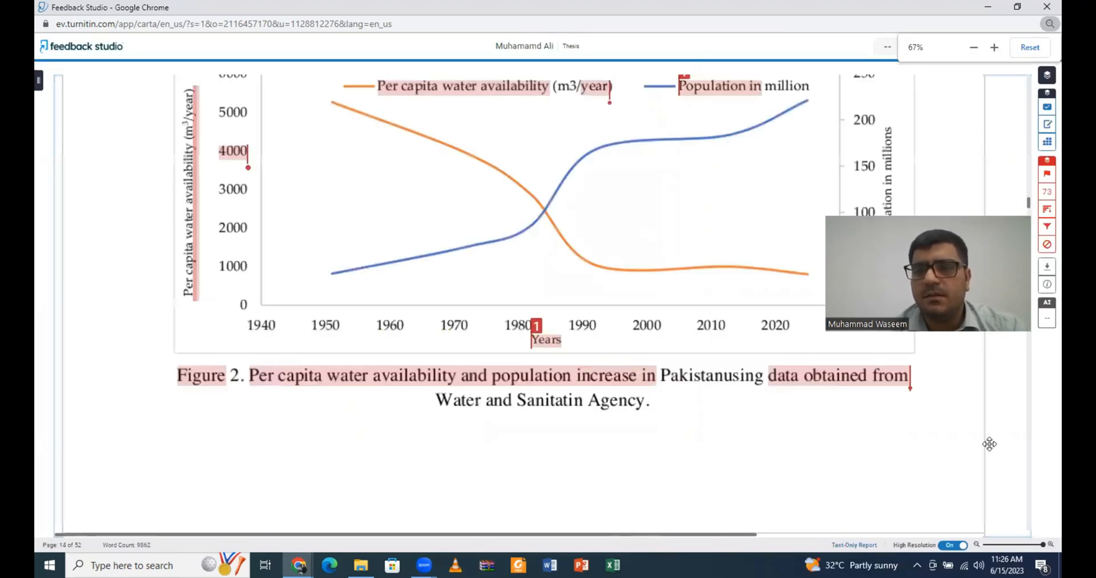
{"action": "left_click_drag", "start_coordinate": [1000, 238], "coordinate": [990, 443]}
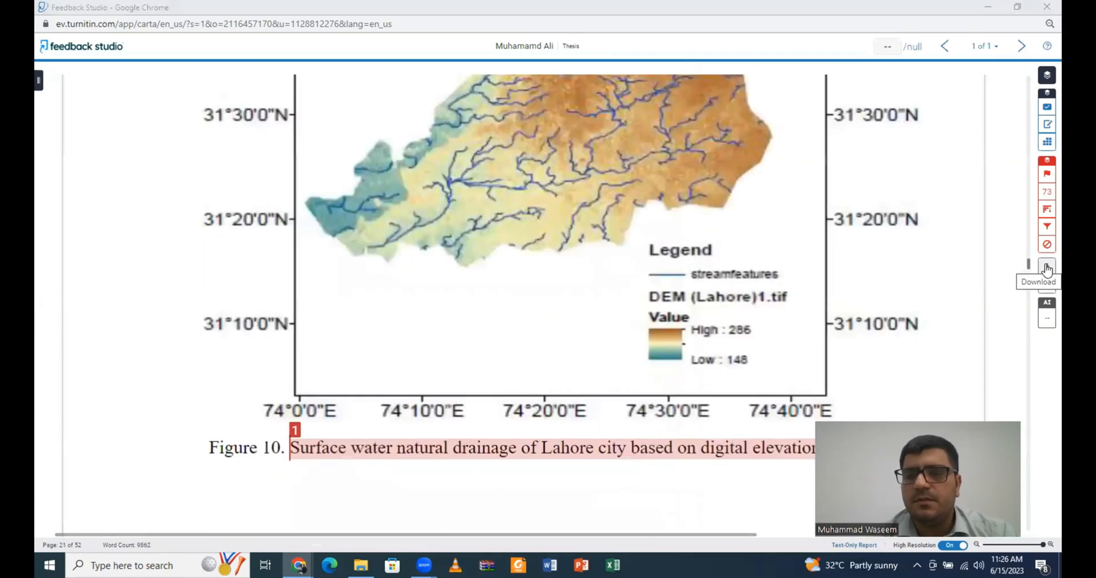
{"action": "left_click", "coordinate": [1045, 269]}
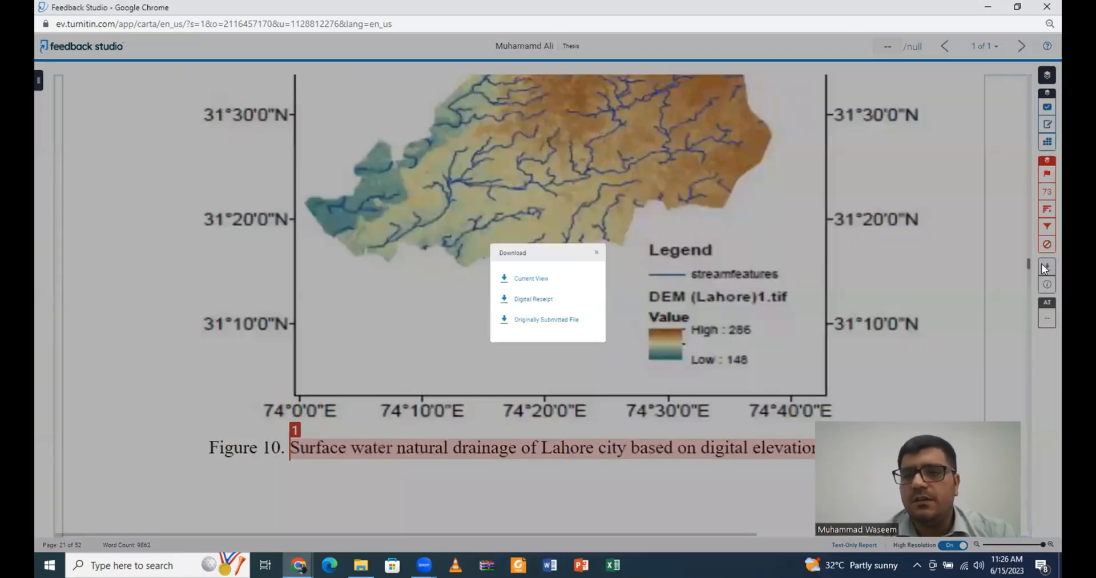